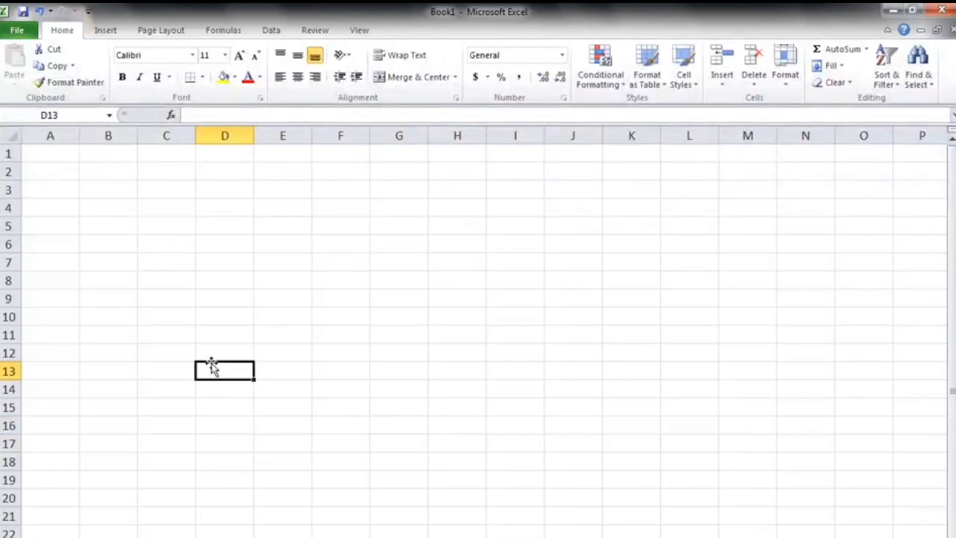
# Enter the title PURCHASE DETAILS in cell A1.
pyautogui.click(160, 402)
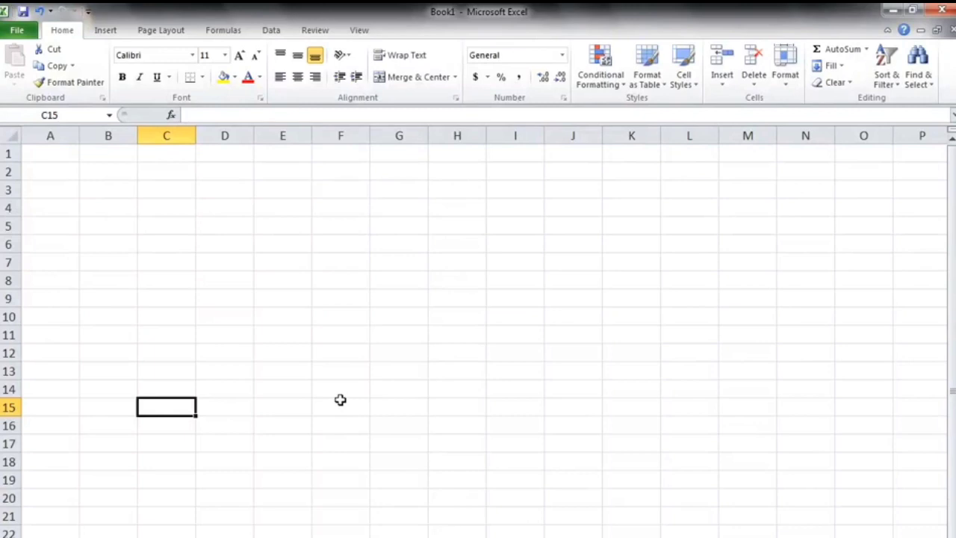
pyautogui.click(58, 155)
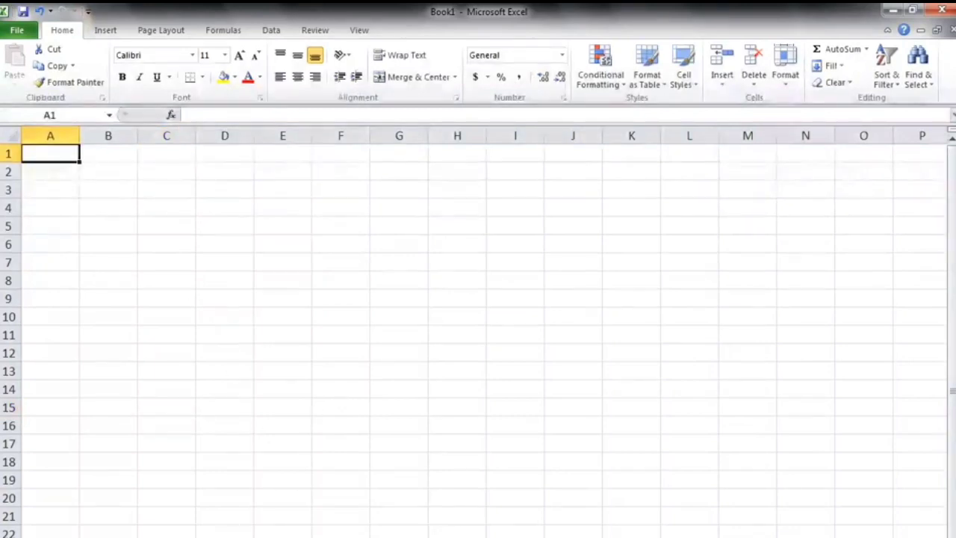
pyautogui.write('PUR')
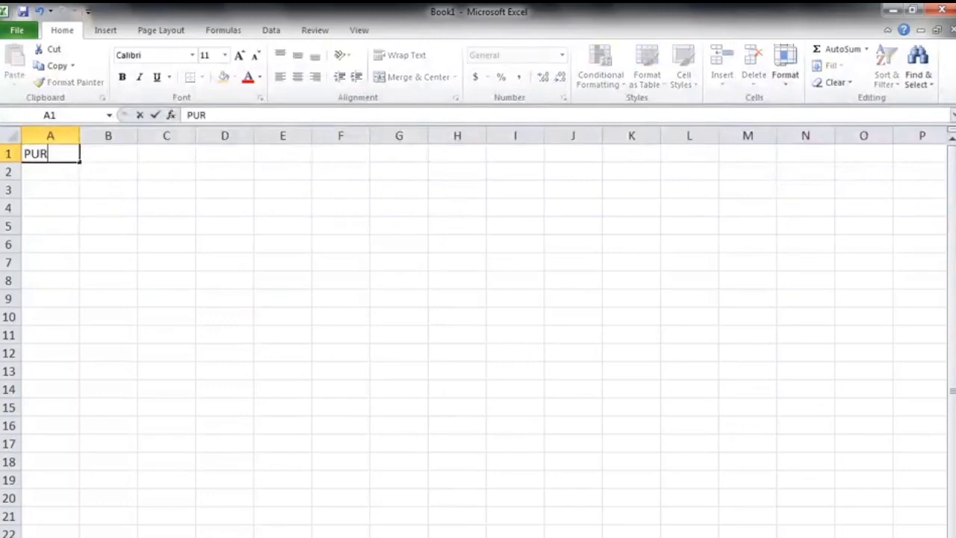
pyautogui.write('CHASE DEAT')
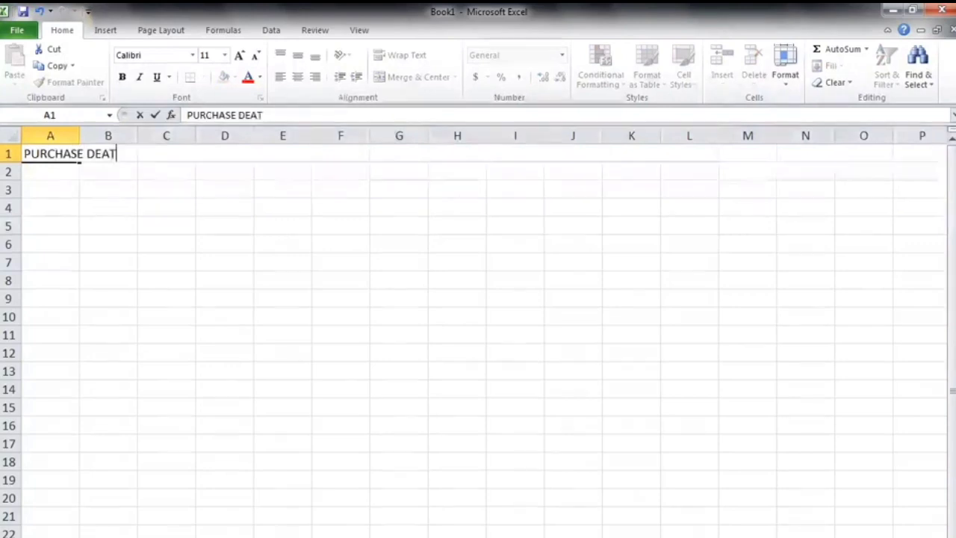
pyautogui.write('AI')
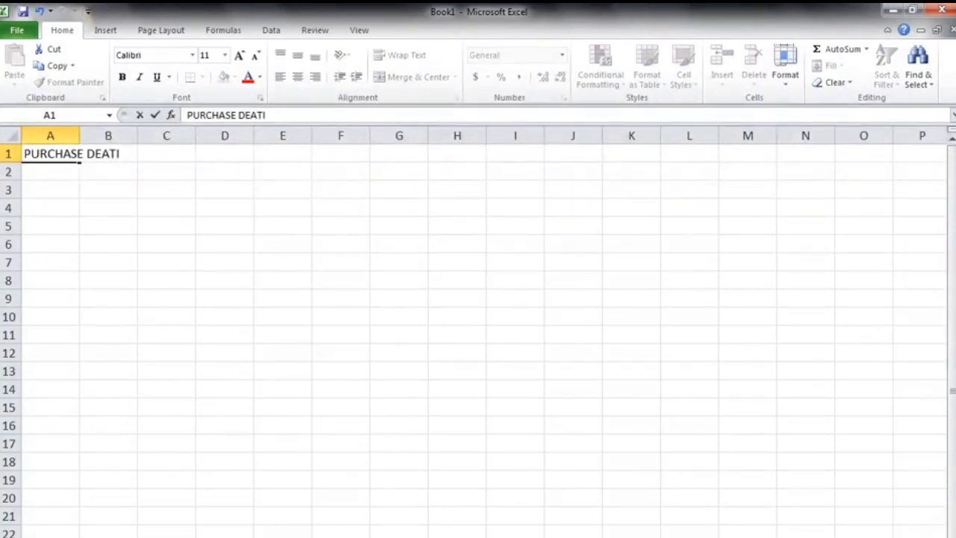
pyautogui.press('BackSpace')
pyautogui.write('AILS')
pyautogui.press('BackSpace')
pyautogui.press('BackSpace')
pyautogui.press('BackSpace')
pyautogui.press('BackSpace')
pyautogui.write('IAL')
pyautogui.press('BackSpace')
pyautogui.press('BackSpace')
pyautogui.press('BackSpace')
pyautogui.press('BackSpace')
pyautogui.press('BackSpace')
pyautogui.press('BackSpace')
pyautogui.write('ETAILS')
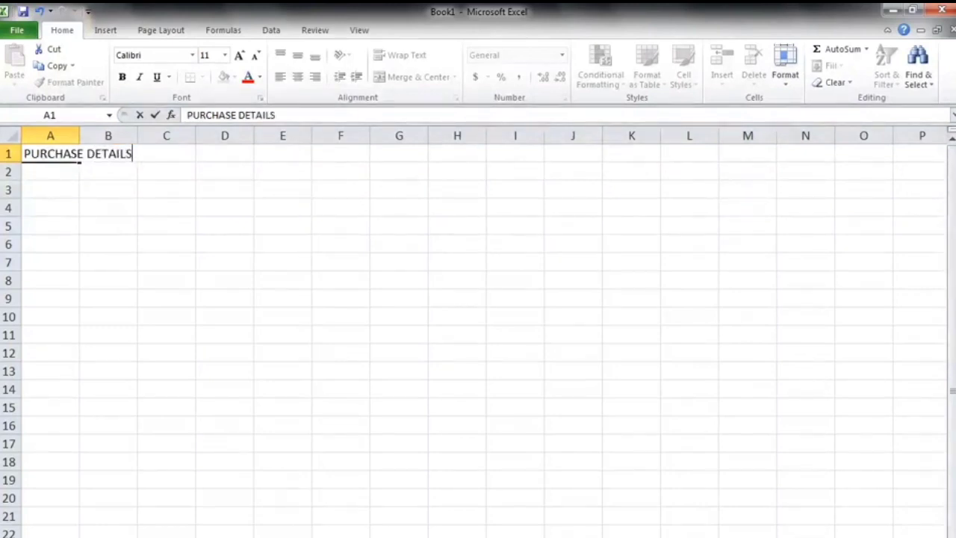
pyautogui.press('Return')
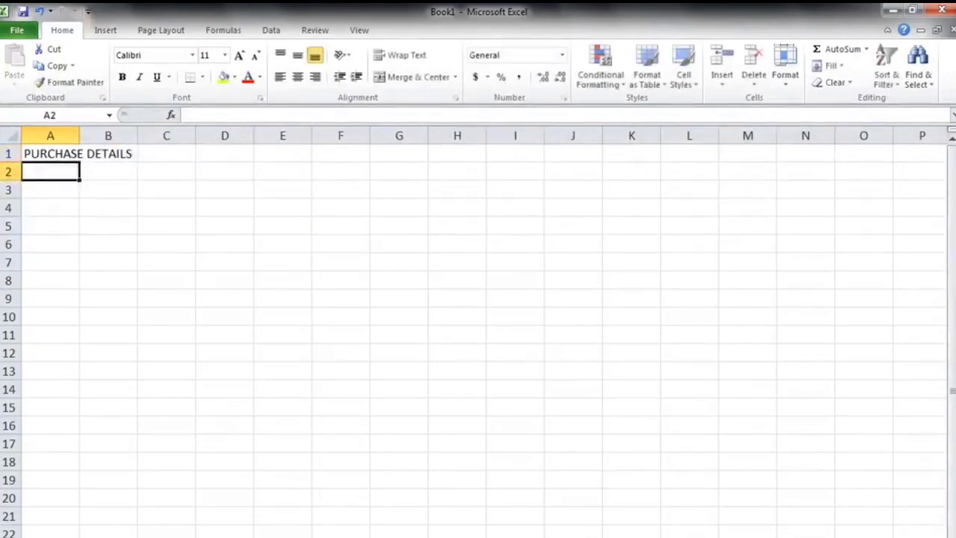
# Enter the column headers SR in A3 and PRODUCT in B3.
pyautogui.click(150, 352)
pyautogui.click(47, 153)
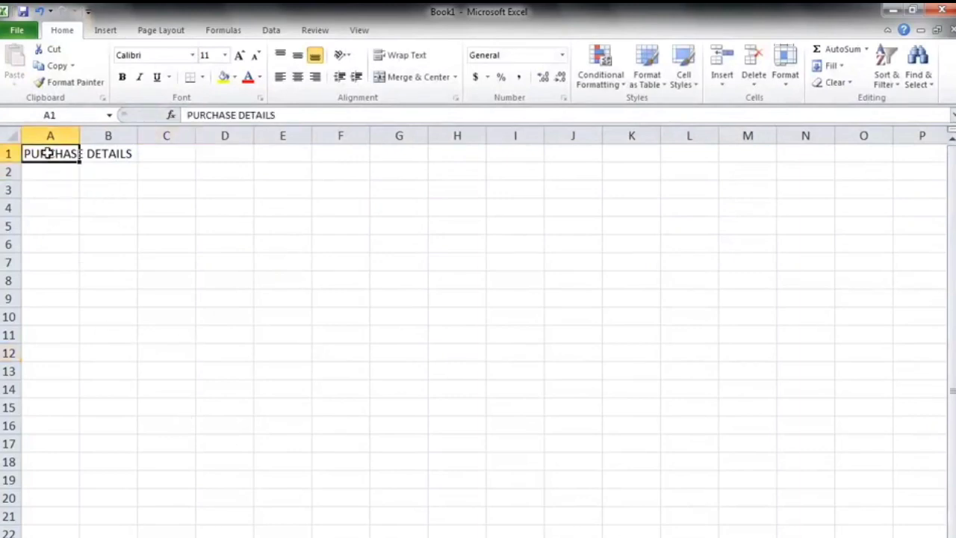
pyautogui.click(51, 188)
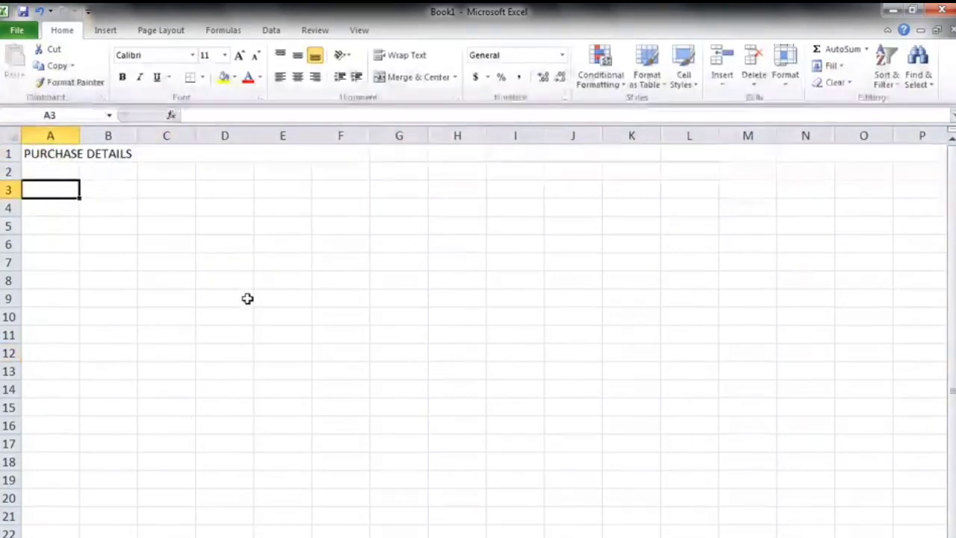
pyautogui.write('SR')
pyautogui.press('Return')
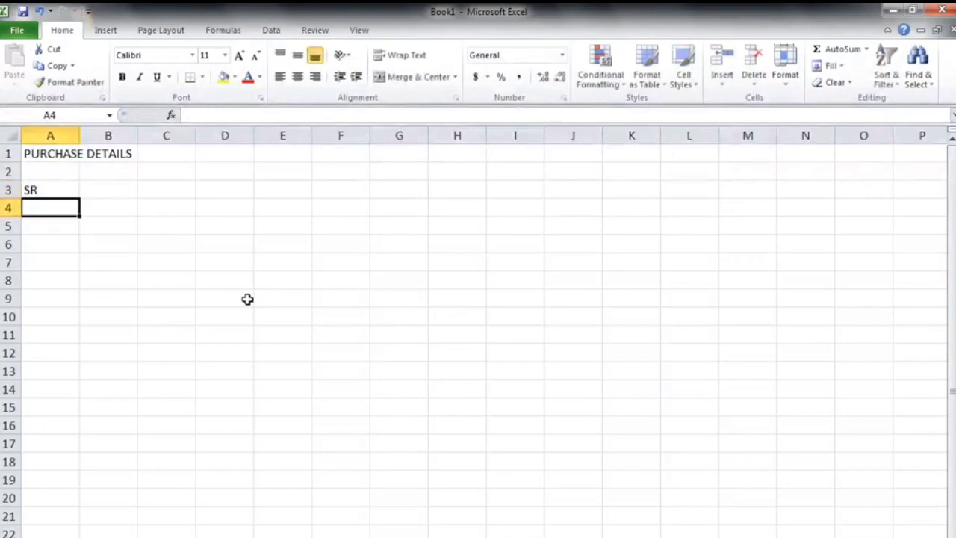
pyautogui.press('Up')
pyautogui.press('Right')
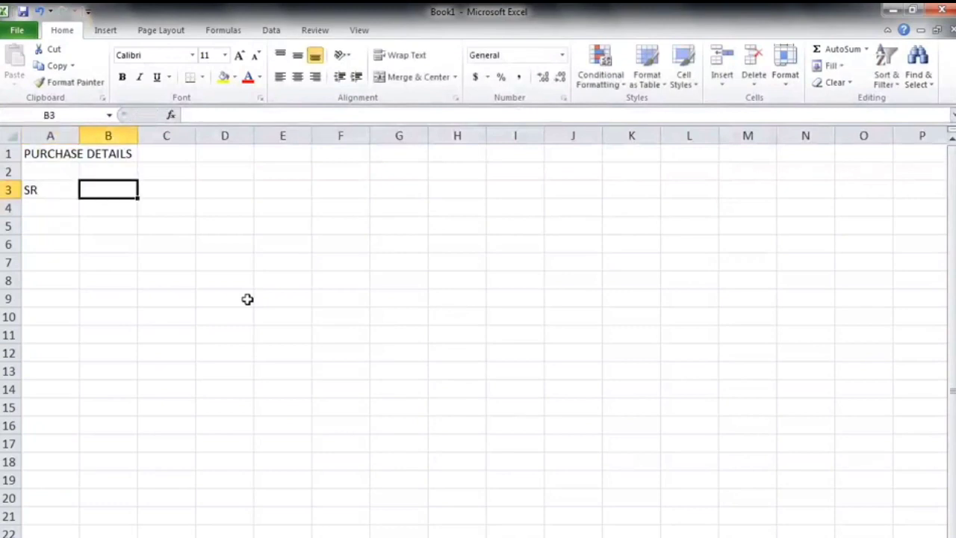
pyautogui.write('PRO')
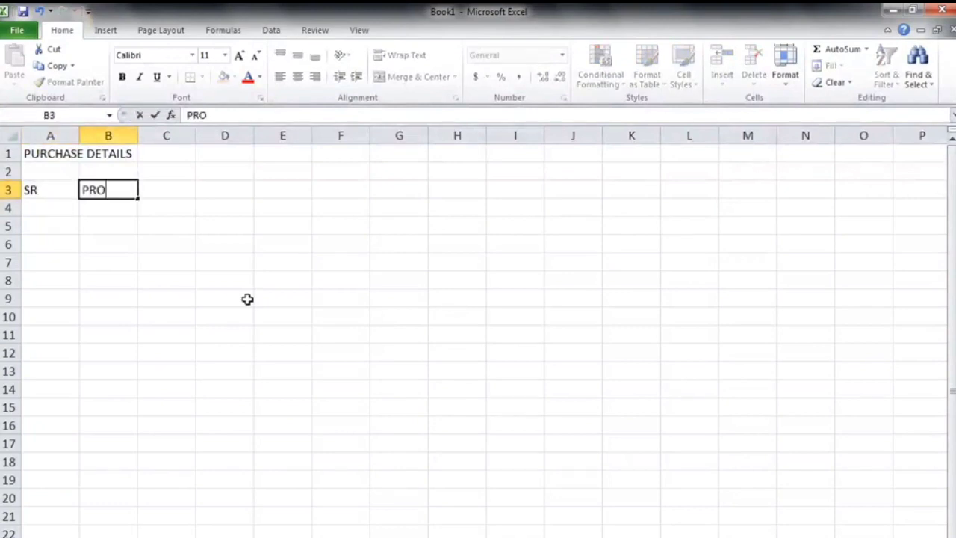
pyautogui.write('DUCT')
pyautogui.press('Return')
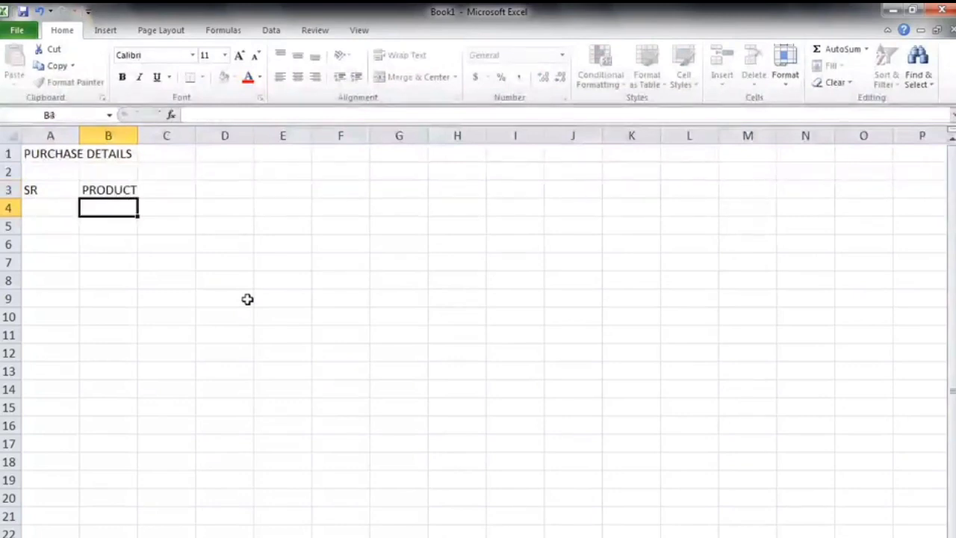
# Enter the column header QTY in cell C3.
pyautogui.press('Up')
pyautogui.press('Right')
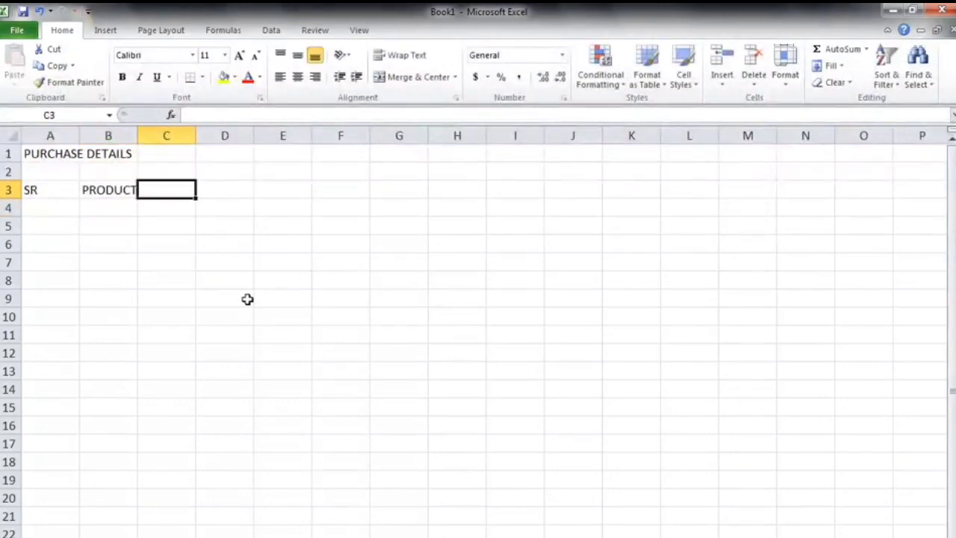
pyautogui.click(60, 188)
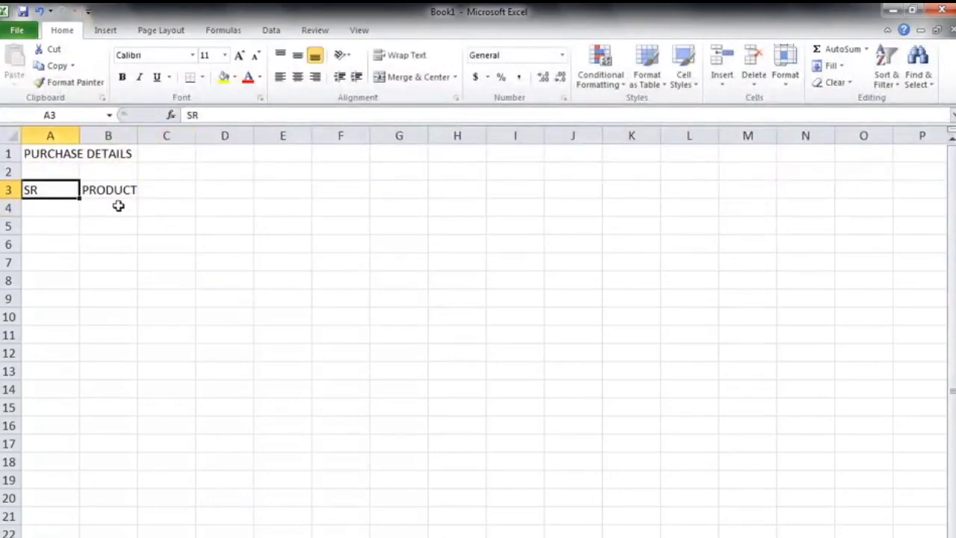
pyautogui.click(112, 189)
pyautogui.click(175, 191)
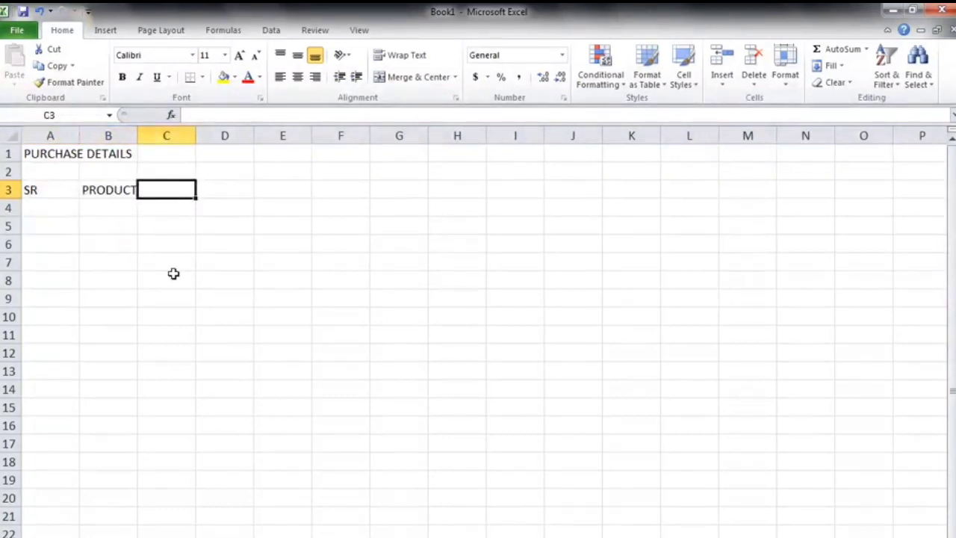
pyautogui.write('QTY')
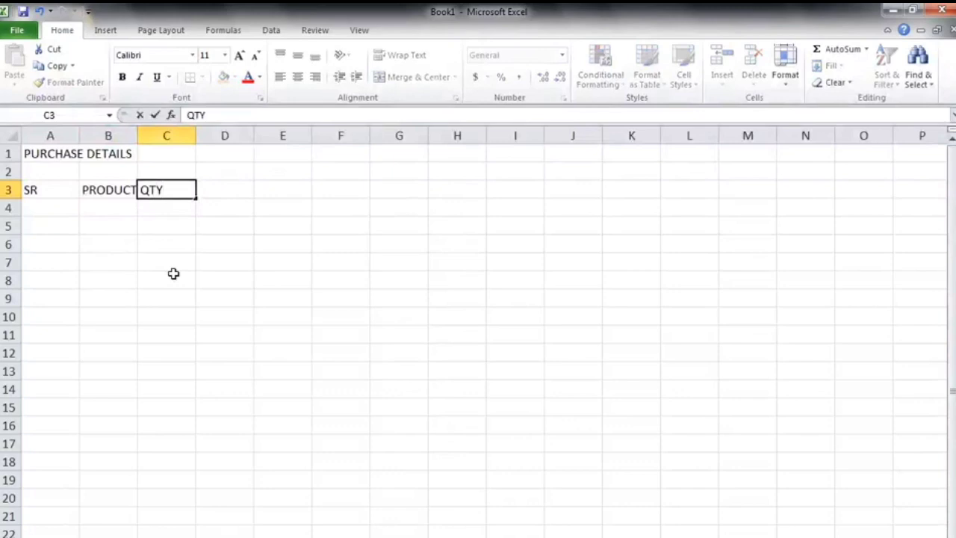
pyautogui.press('Return')
# Enter the column headers UNIT PRICE in D3 and TOTAL in E3.
pyautogui.press('Up')
pyautogui.press('Right')
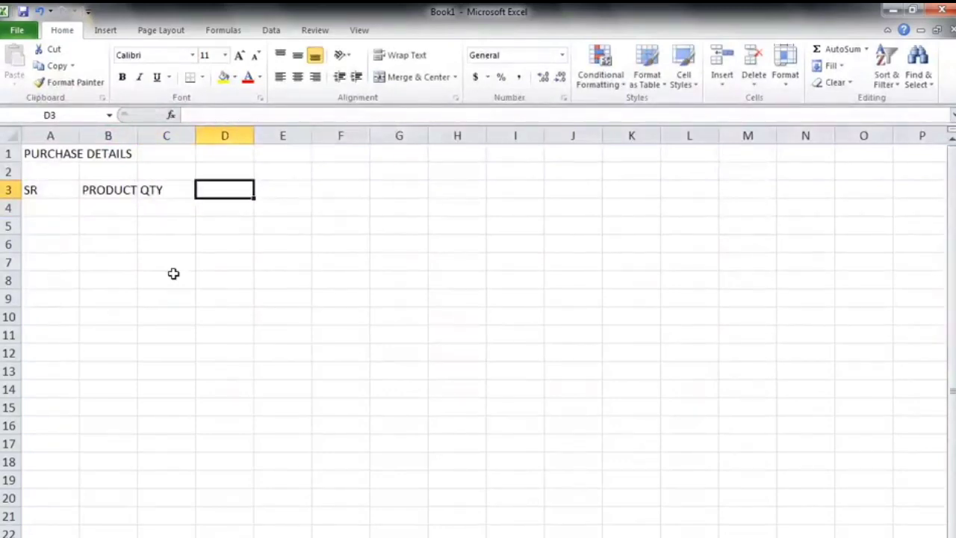
pyautogui.write('NIT')
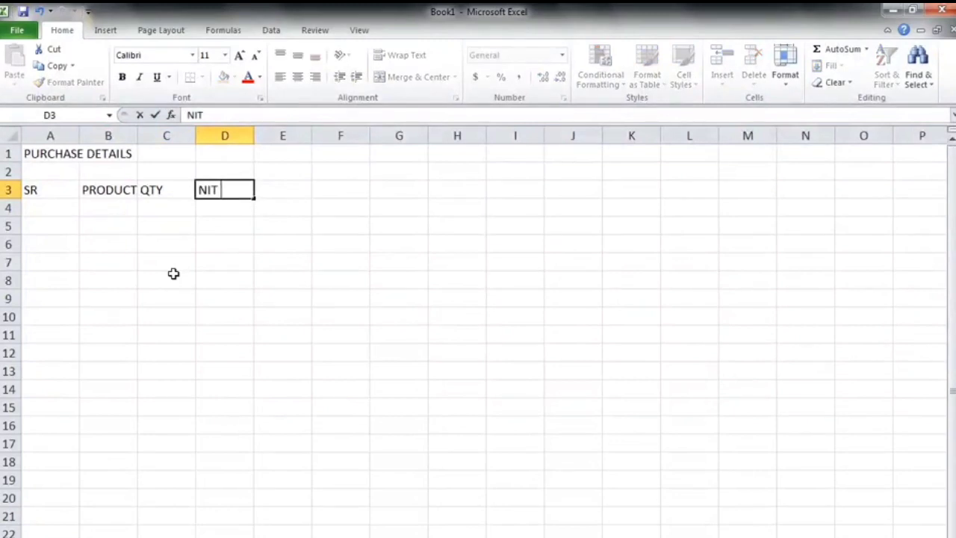
pyautogui.press('BackSpace')
pyautogui.press('BackSpace')
pyautogui.press('BackSpace')
pyautogui.write('UNIT PRICE')
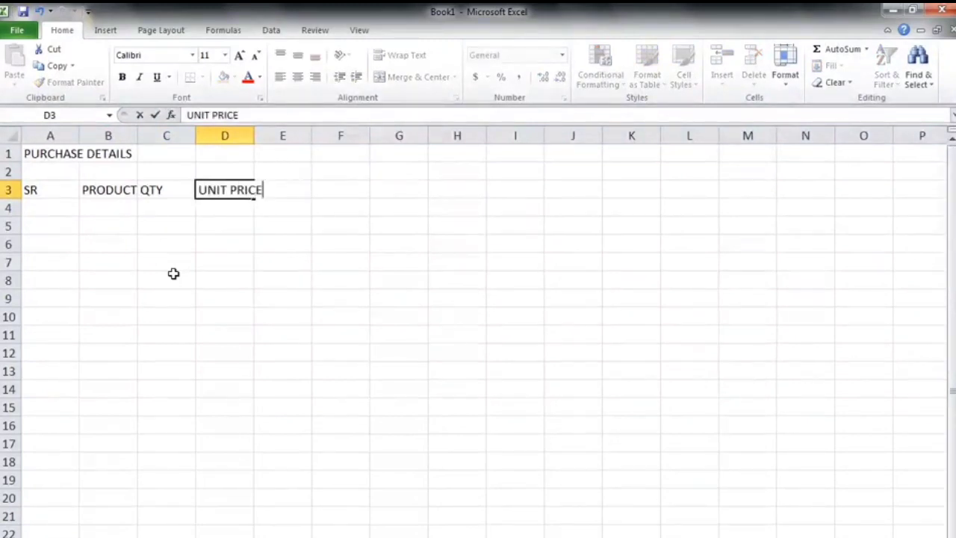
pyautogui.press('Return')
pyautogui.press('Up')
pyautogui.press('Right')
pyautogui.write('TOTA')
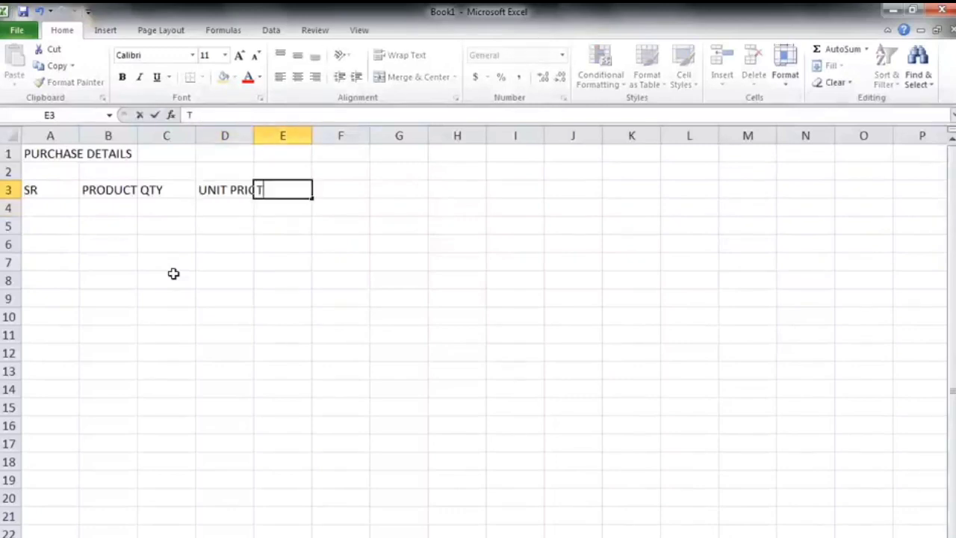
pyautogui.press('Return')
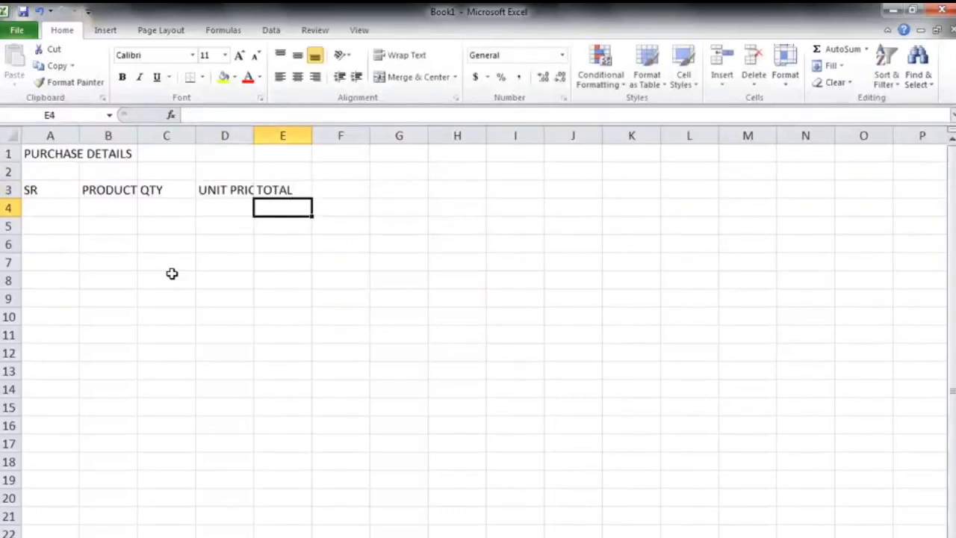
# Enter serial numbers 1, 2 and 3 in cells A4 to A6.
pyautogui.click(172, 273)
pyautogui.click(64, 190)
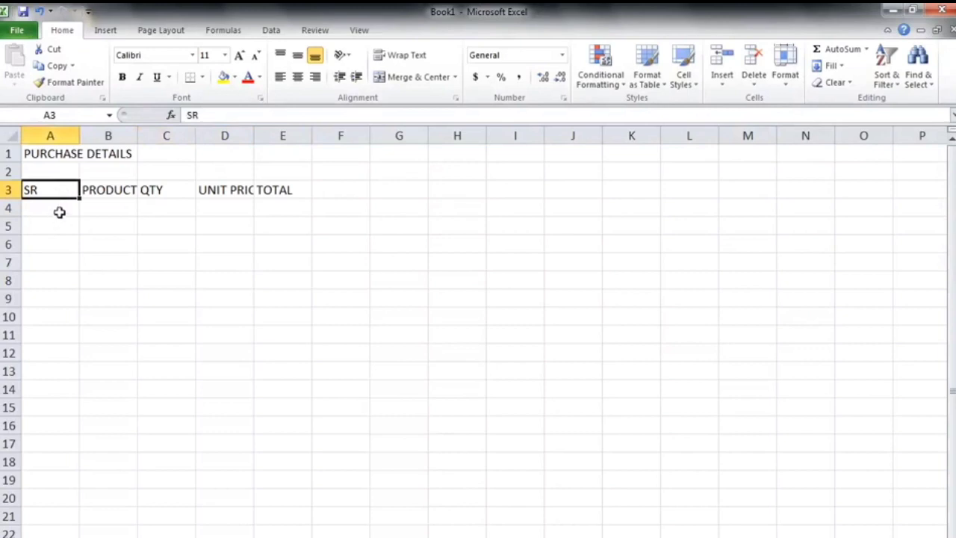
pyautogui.click(60, 211)
pyautogui.write('1')
pyautogui.press('Return')
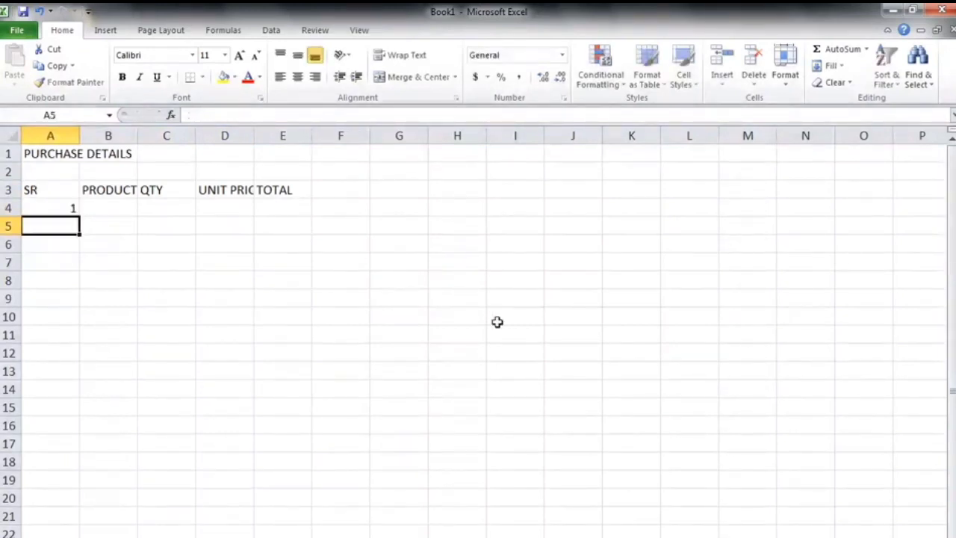
pyautogui.write('2')
pyautogui.press('Return')
pyautogui.write('3')
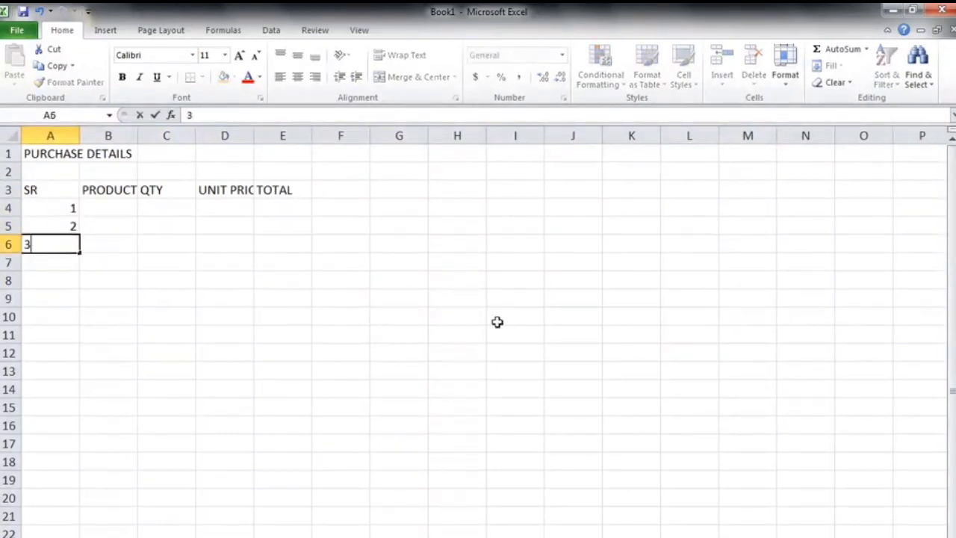
pyautogui.press('Return')
pyautogui.press('Up')
# Widen the PRODUCT column so it extends to about three standard column widths.
pyautogui.press('Up')
pyautogui.press('Up')
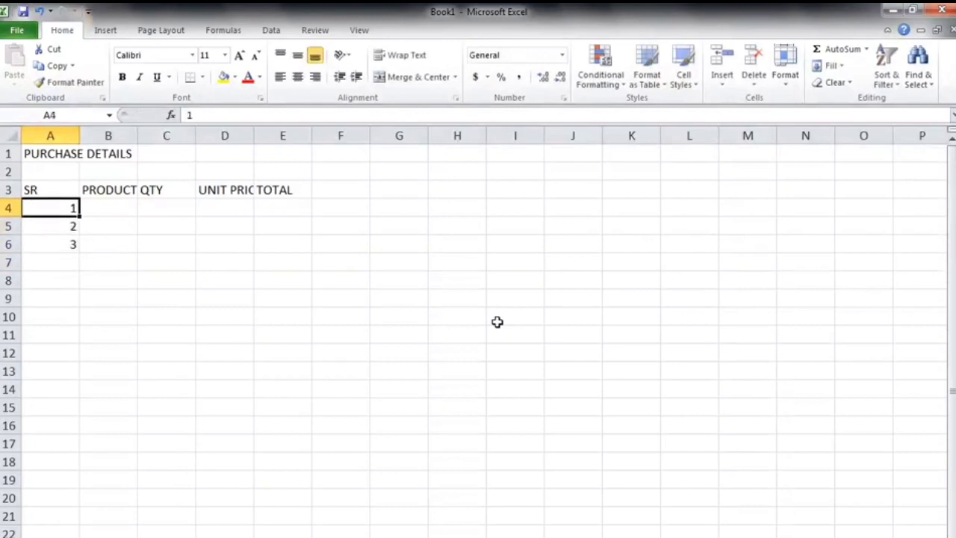
pyautogui.press('Down')
pyautogui.press('Down')
pyautogui.press('Up')
pyautogui.press('Up')
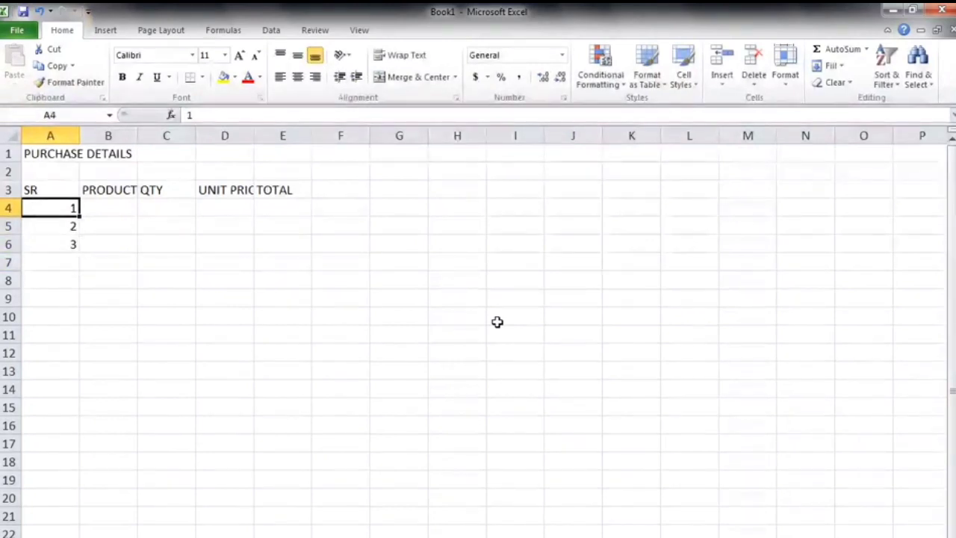
pyautogui.press('Right')
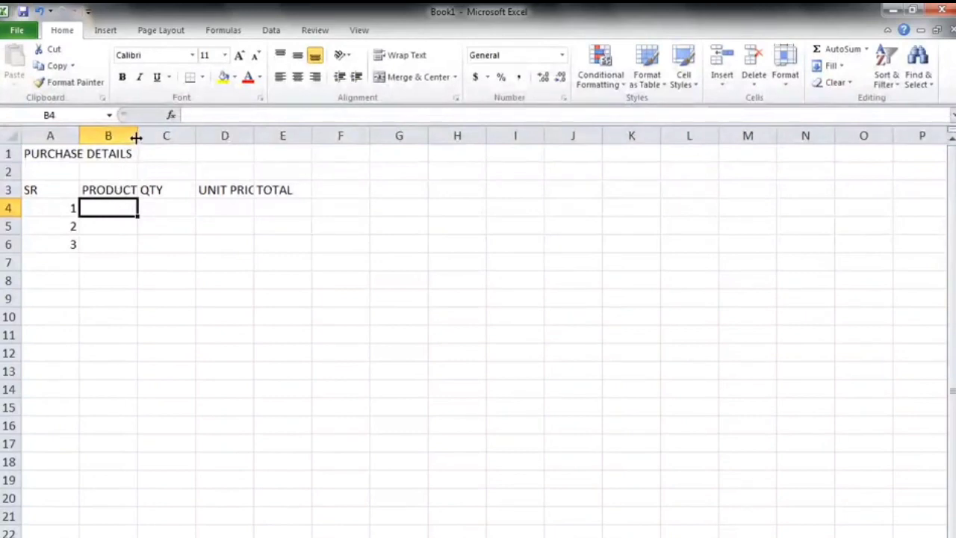
pyautogui.moveTo(137, 137); pyautogui.dragTo(260, 148)
pyautogui.moveTo(225, 307); pyautogui.dragTo(222, 278)
pyautogui.click(209, 209)
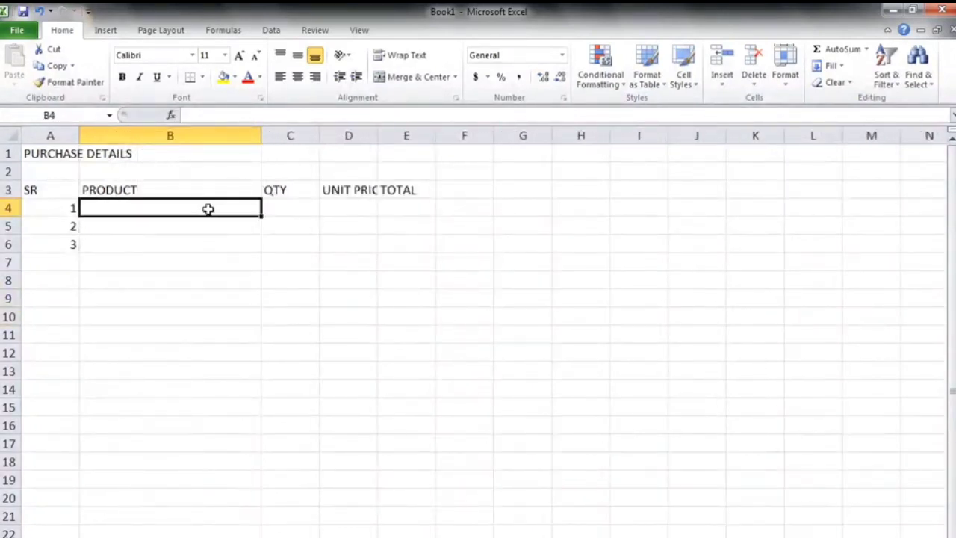
# Enter the product name USB MOUSE (INTEX) in cell B4.
pyautogui.write('US')
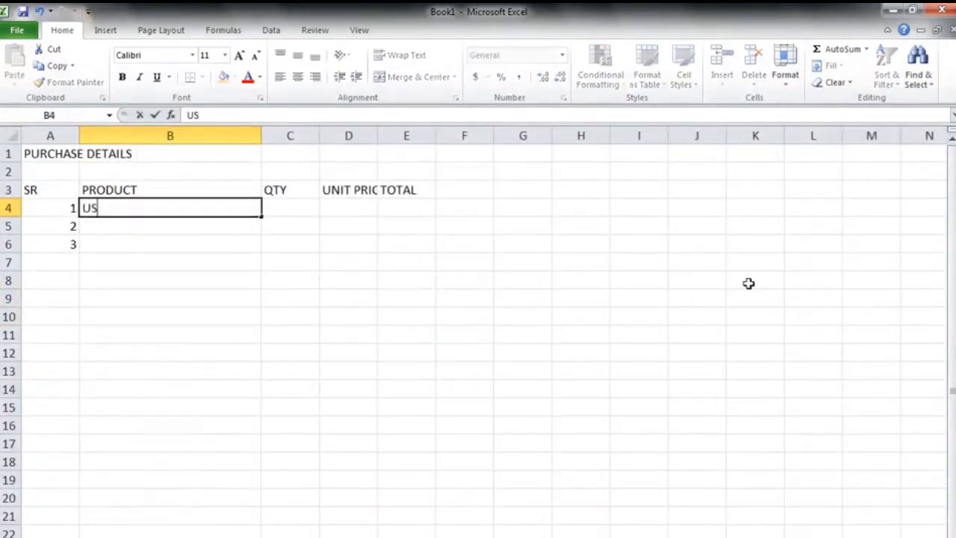
pyautogui.write('B MO')
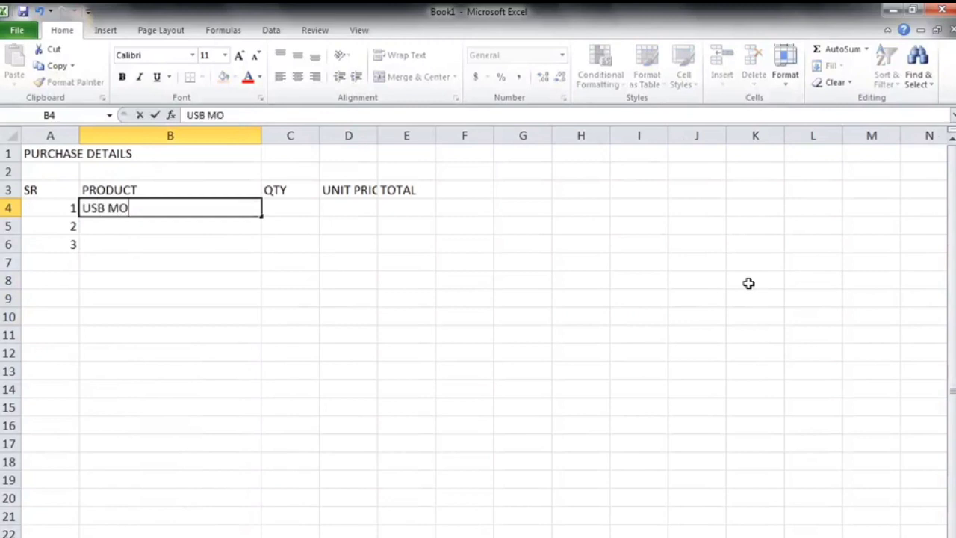
pyautogui.write('USE IN')
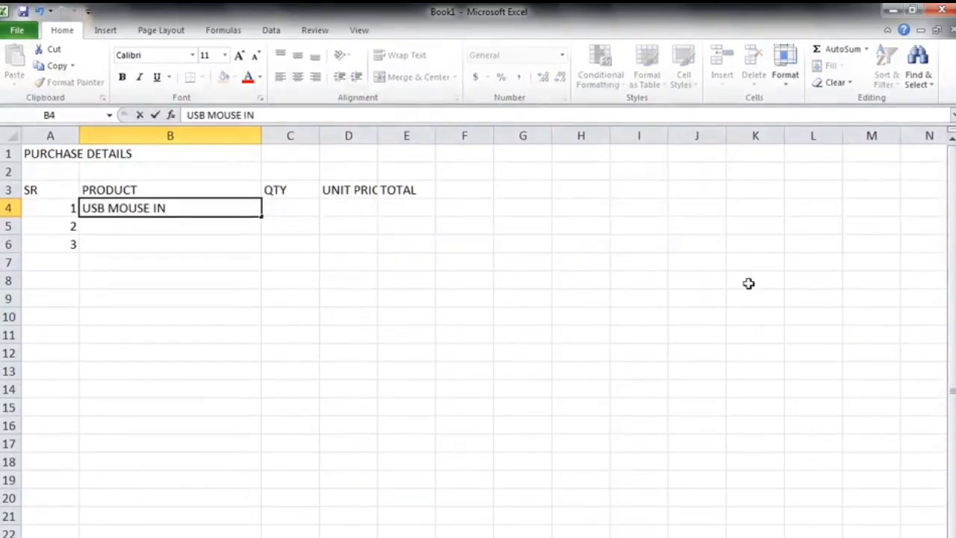
pyautogui.press('BackSpace')
pyautogui.press('BackSpace')
pyautogui.write('(INTEX')
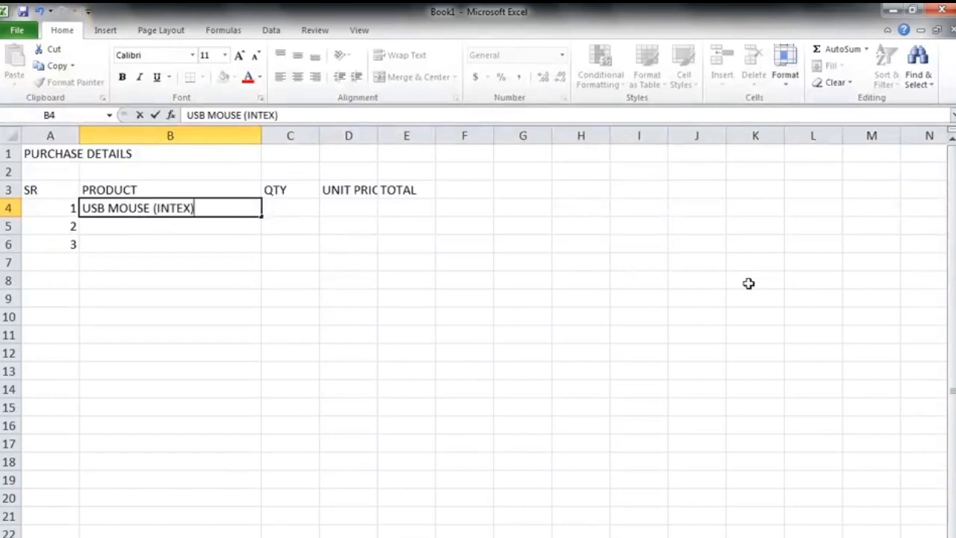
pyautogui.press('Return')
# Enter the quantity 25 in cell C4.
pyautogui.click(296, 210)
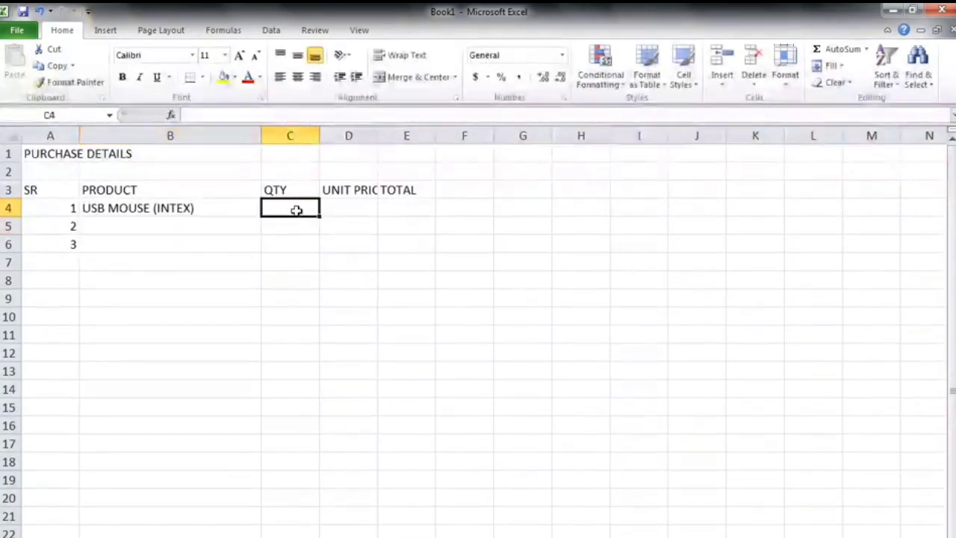
pyautogui.write('25')
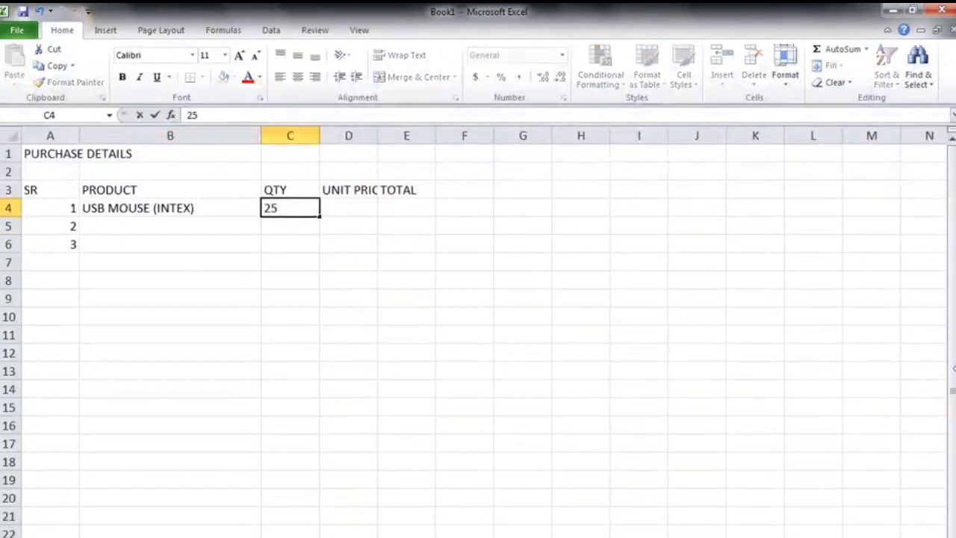
pyautogui.press('Return')
# Widen the UNIT PRICE column so its full header fits.
pyautogui.click(349, 195)
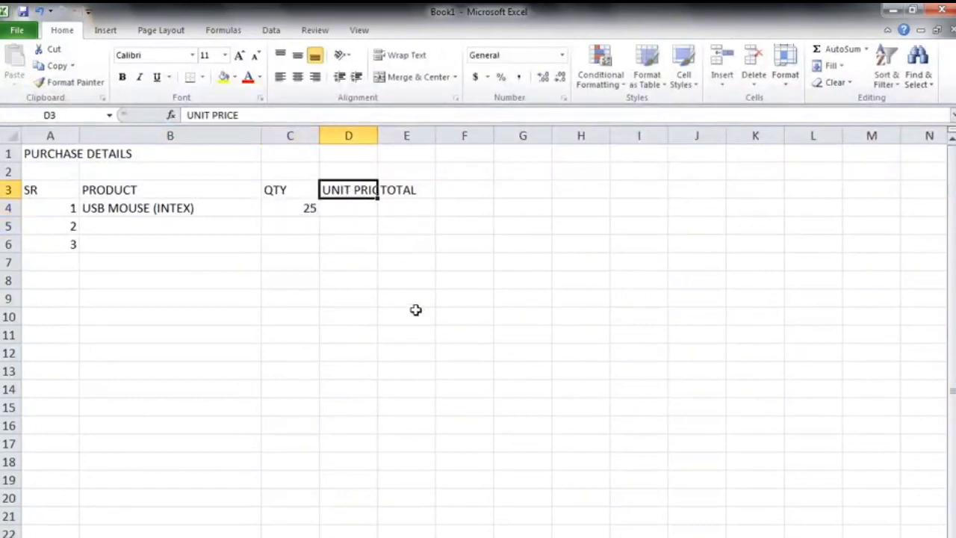
pyautogui.click(391, 260)
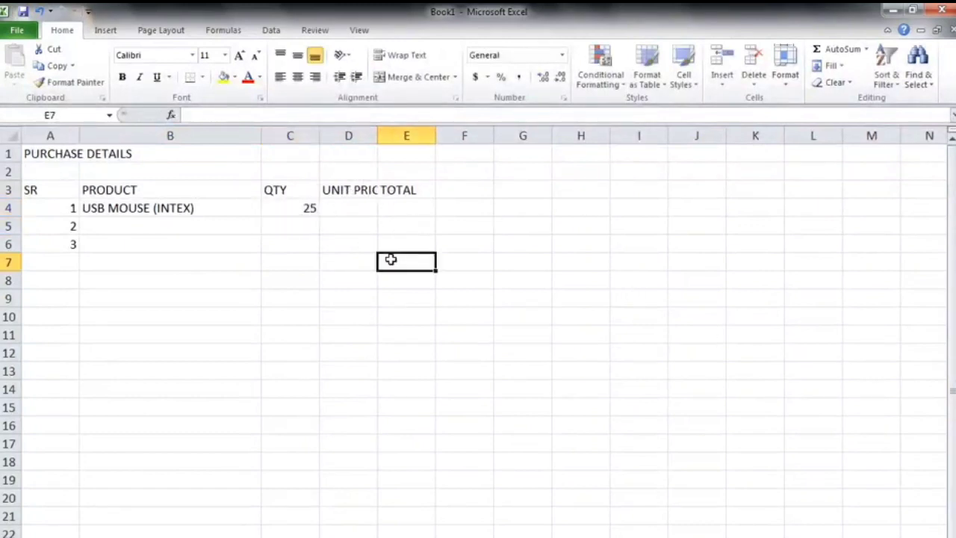
pyautogui.moveTo(378, 135); pyautogui.dragTo(395, 142)
# Enter the unit price 600 in cell D4.
pyautogui.click(381, 205)
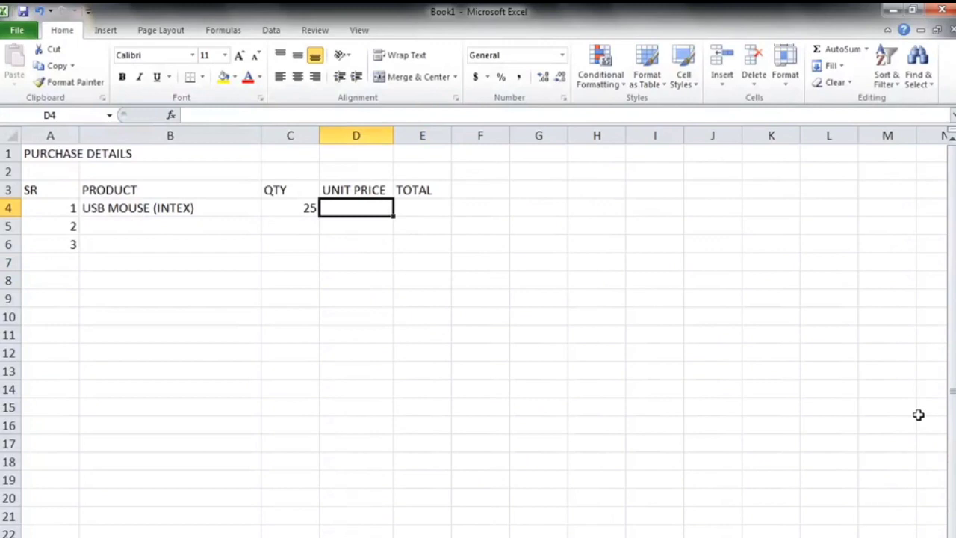
pyautogui.write('600')
pyautogui.press('Return')
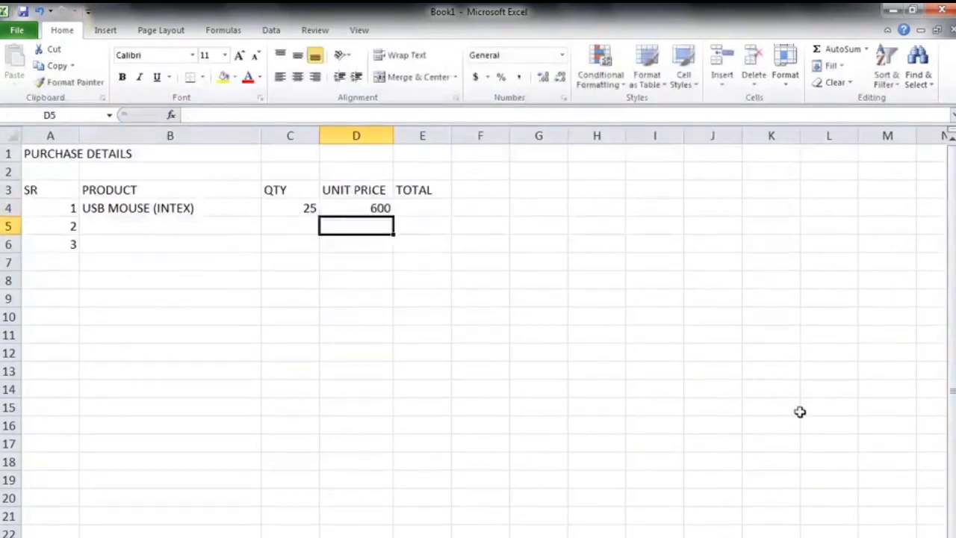
# Enter a formula in E4 multiplying C4 by D4, then delete it from the cell.
pyautogui.click(429, 209)
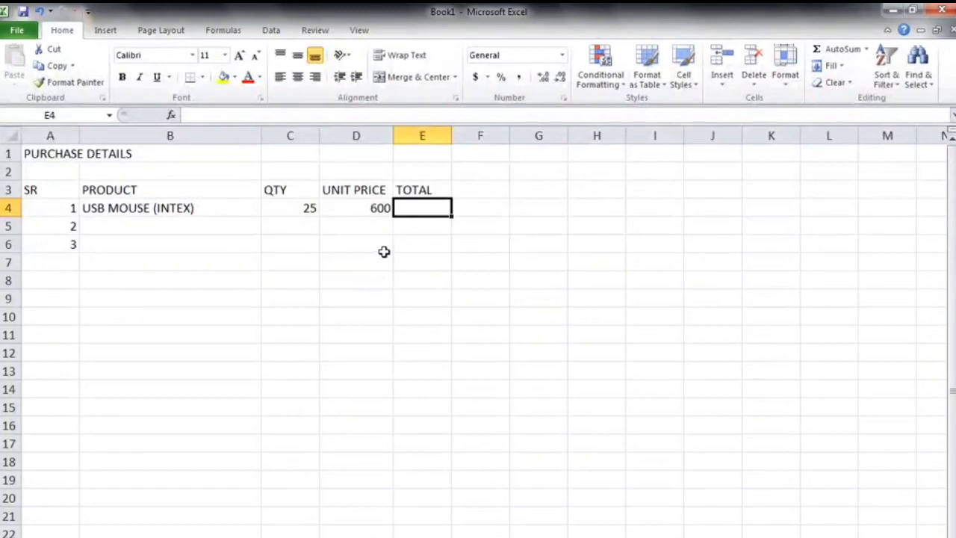
pyautogui.write('=')
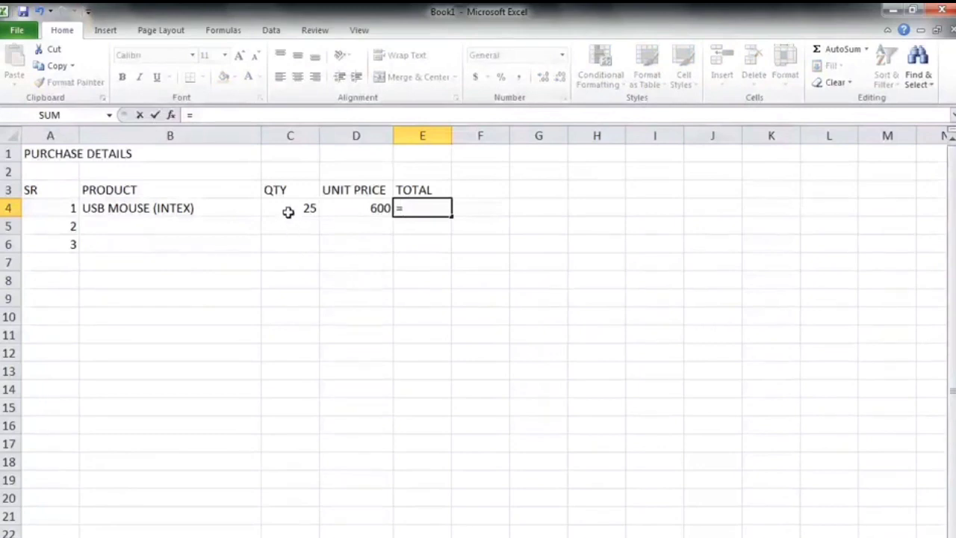
pyautogui.click(288, 211)
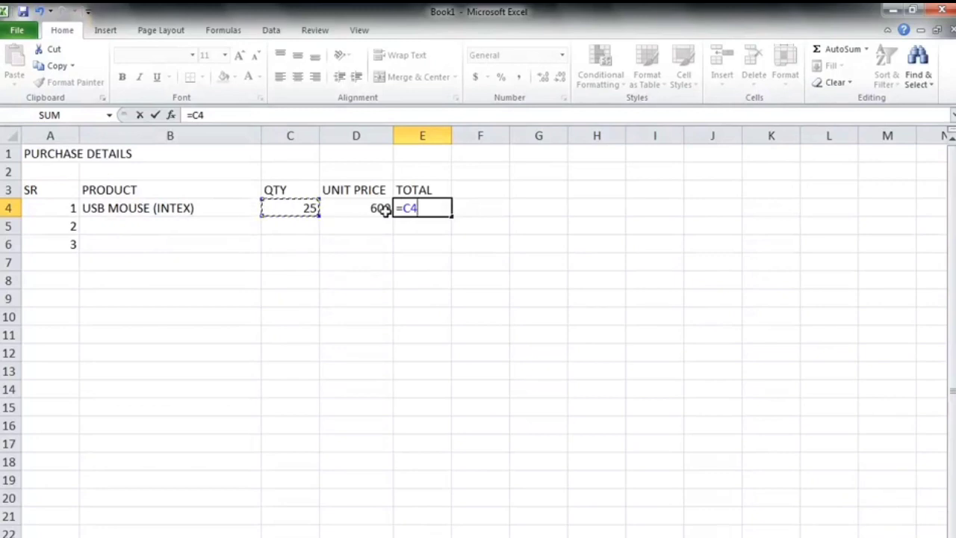
pyautogui.write('*')
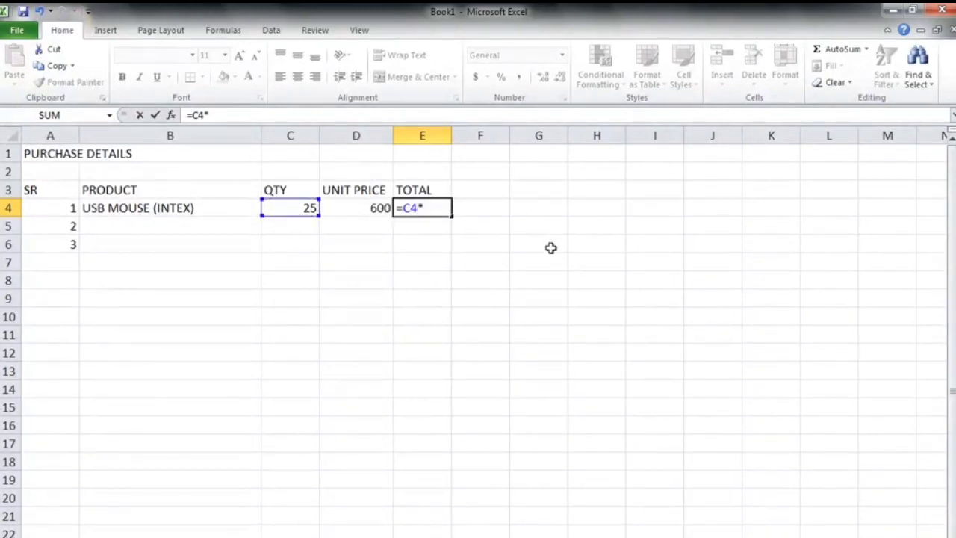
pyautogui.click(375, 208)
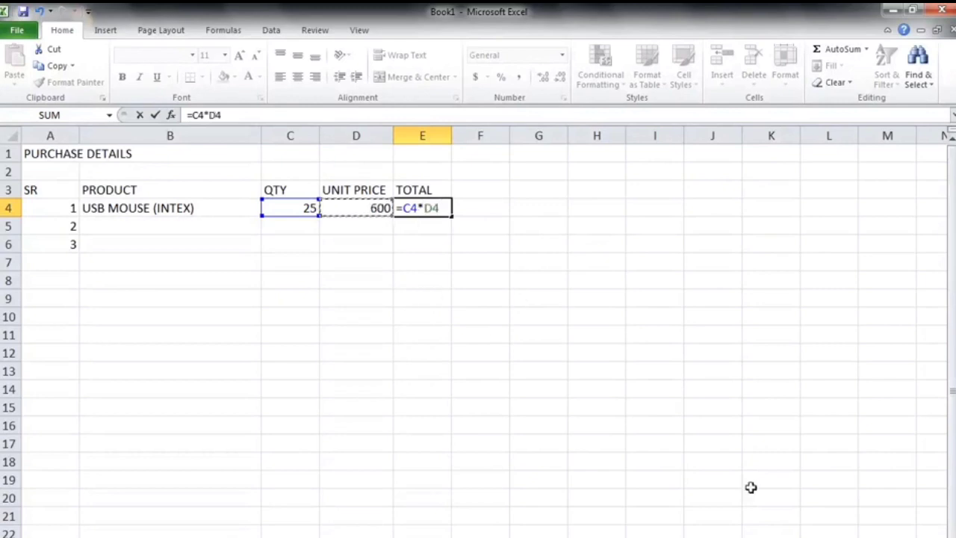
pyautogui.press('Return')
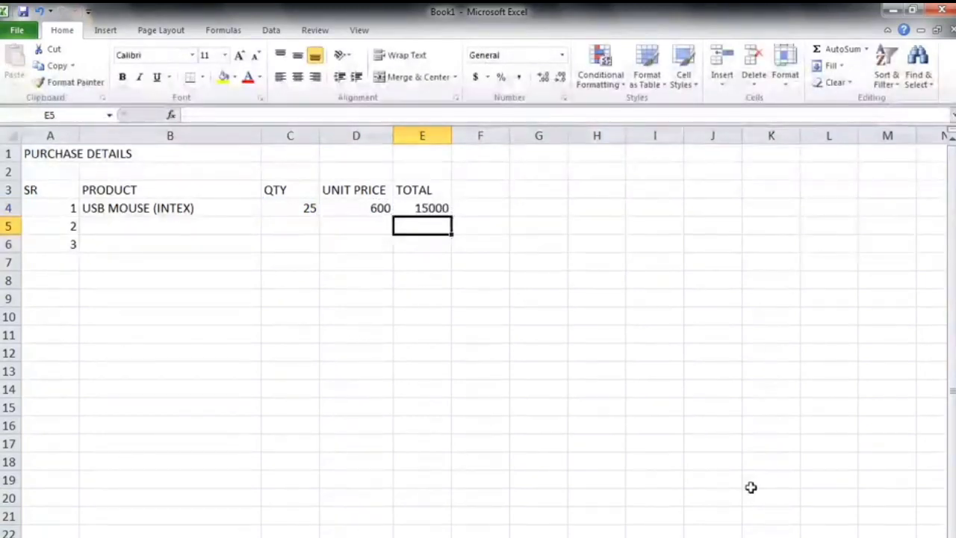
pyautogui.press('Up')
pyautogui.press('Delete')
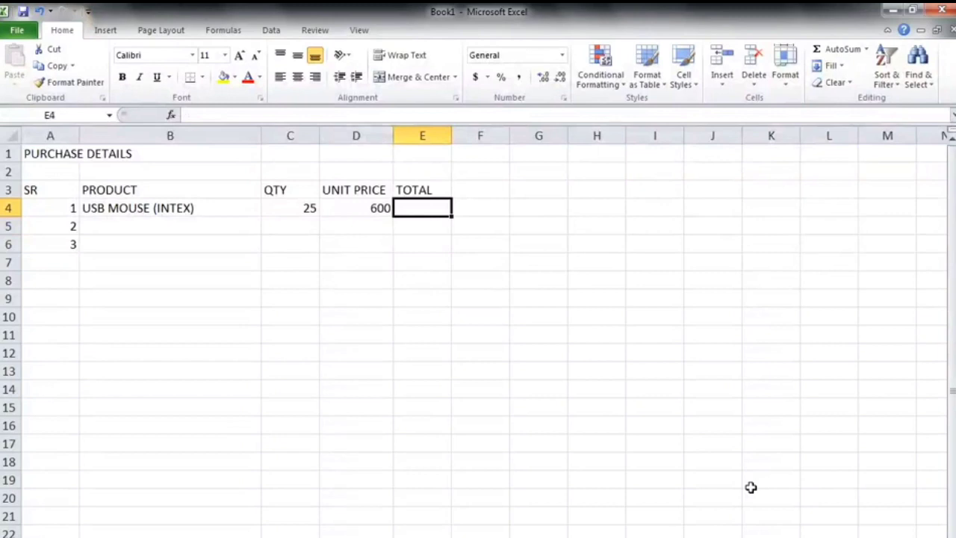
# Enter the formula =C4*D4 in E4 to calculate the first product's total.
pyautogui.write('=')
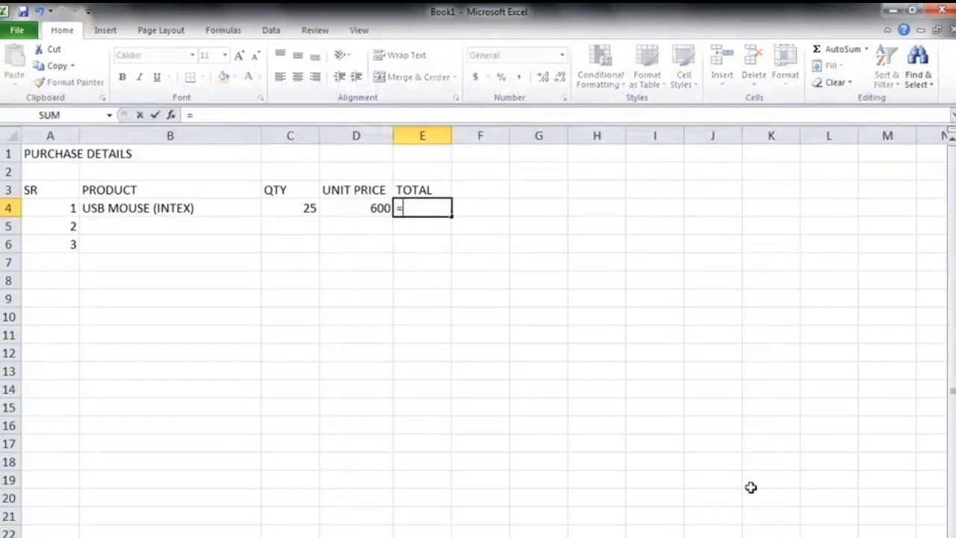
pyautogui.click(302, 212)
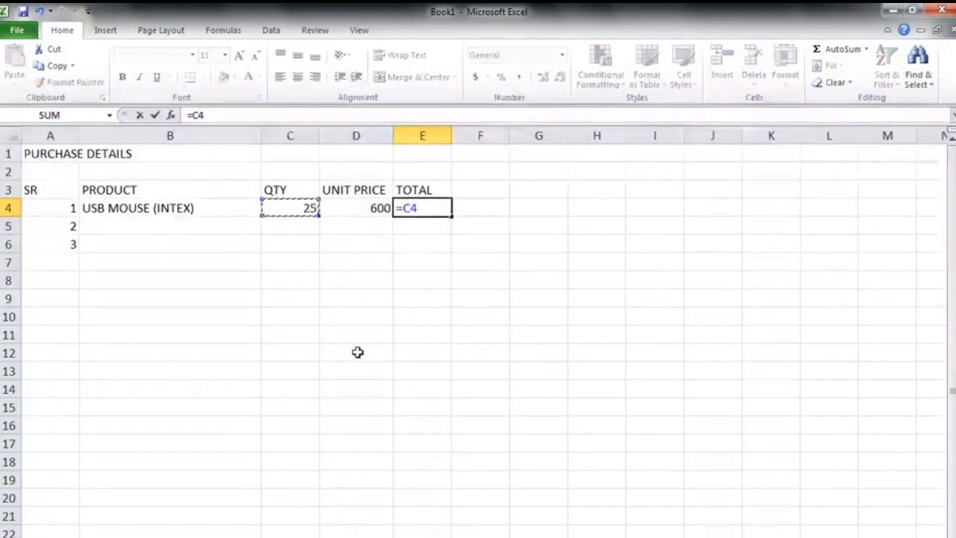
pyautogui.write('*')
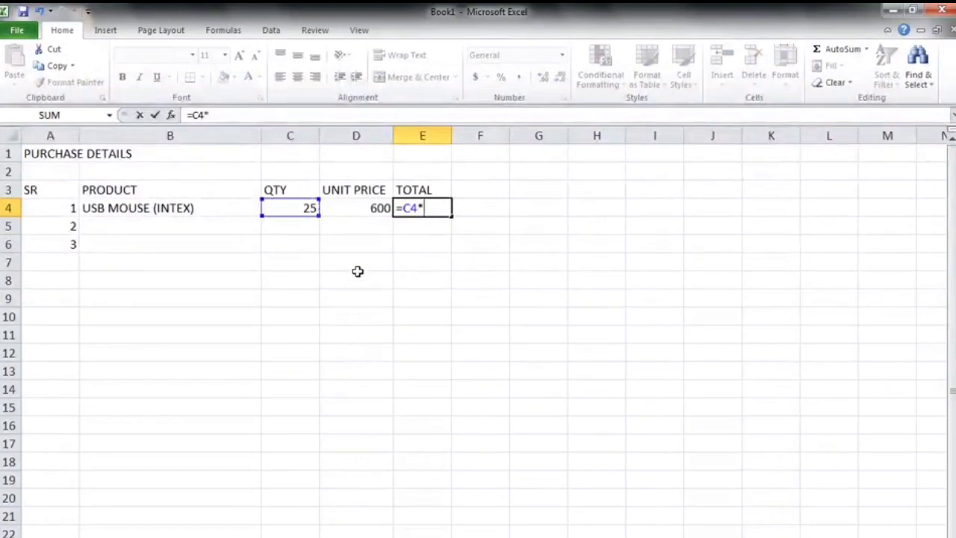
pyautogui.click(363, 210)
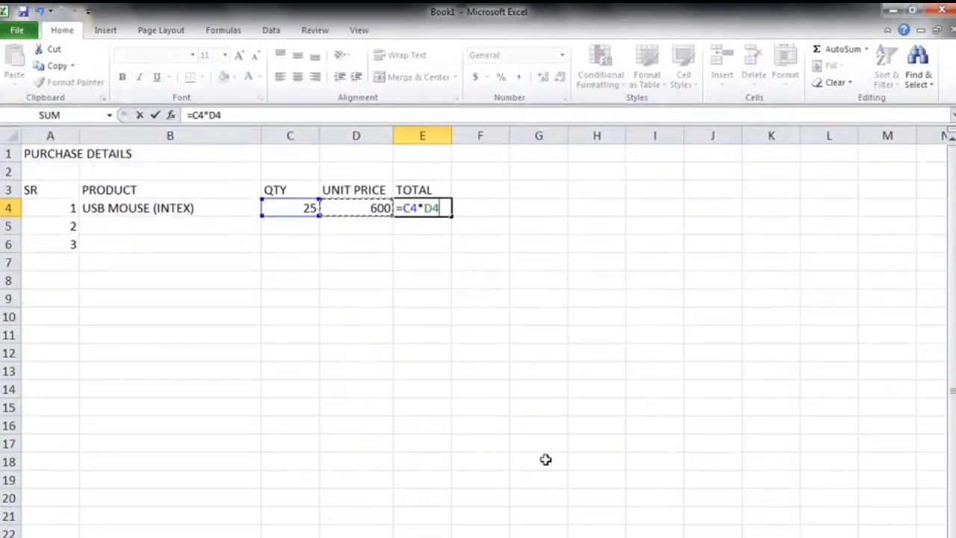
pyautogui.press('Return')
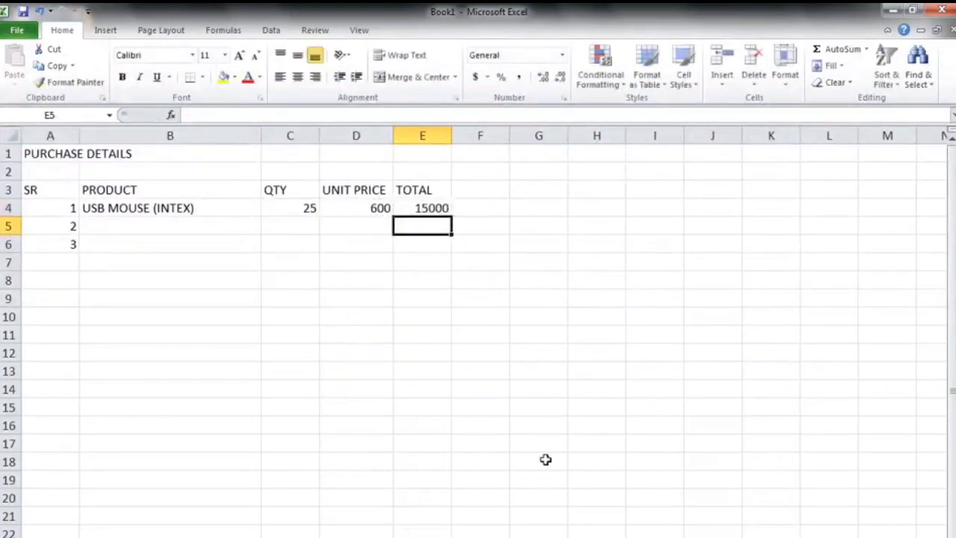
# Enter the product name PS2 KEYBOARD in cell B5.
pyautogui.click(123, 227)
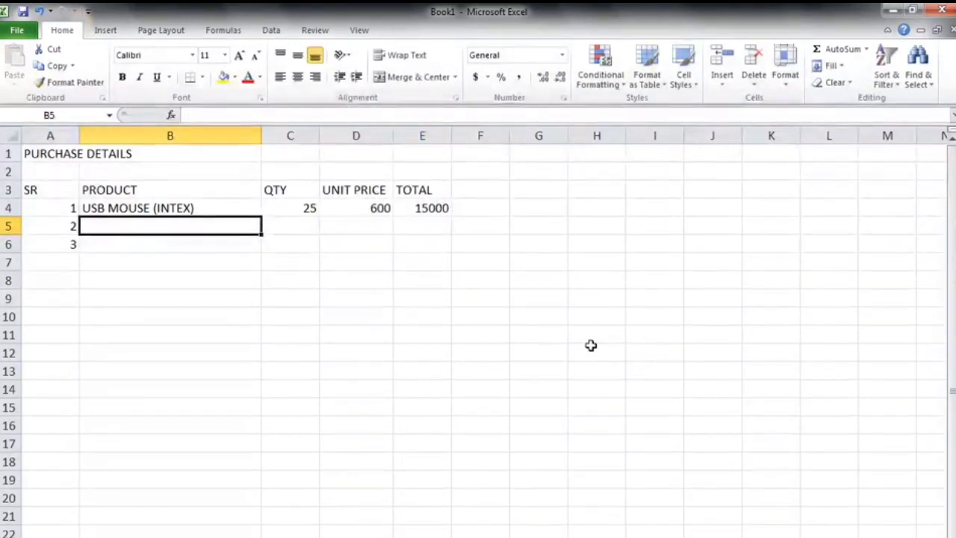
pyautogui.write('PS2')
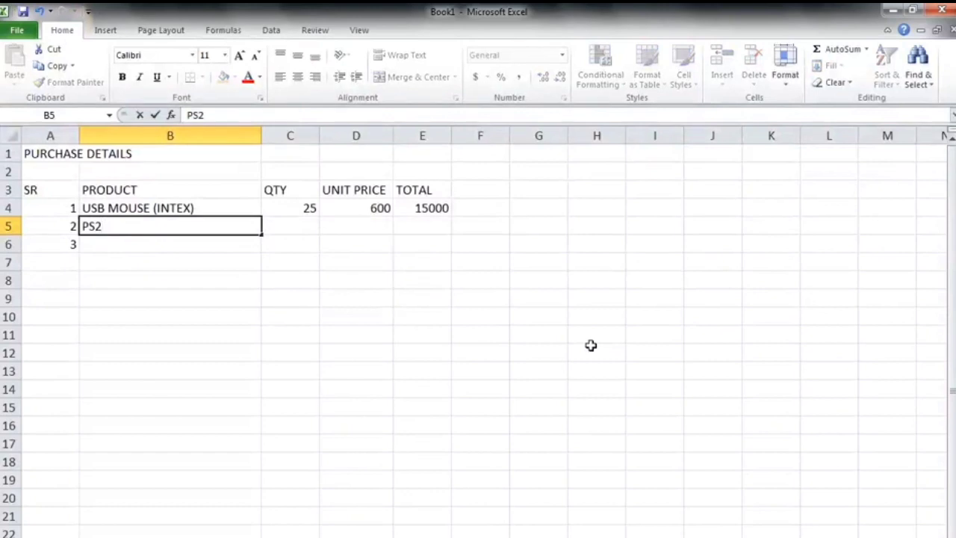
pyautogui.write(' KEY')
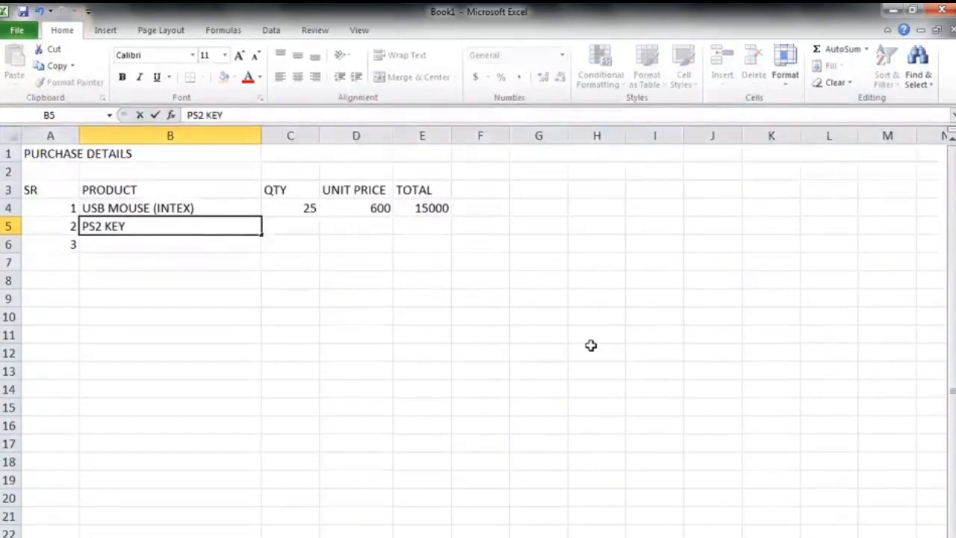
pyautogui.write('BOARD')
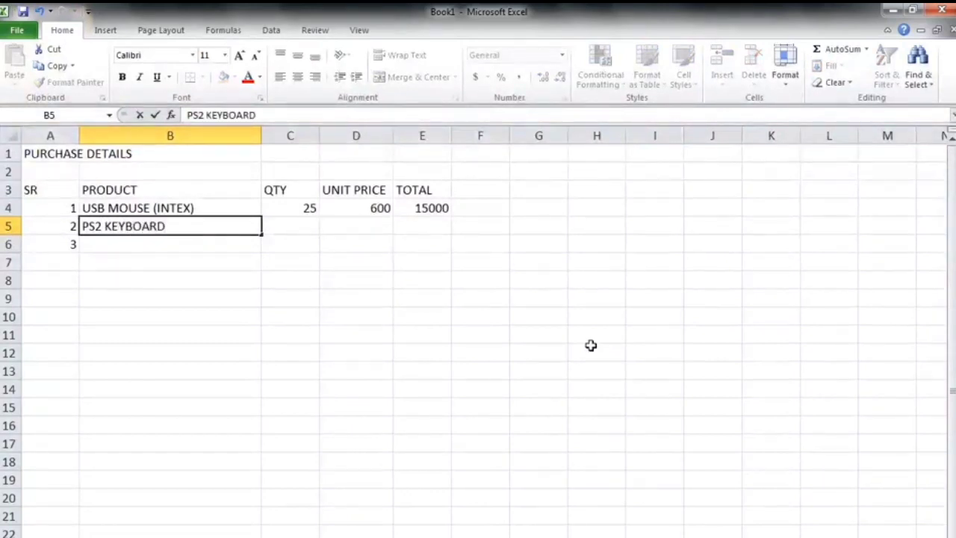
pyautogui.press('Return')
# Enter the quantity 50 in C5 and the unit price 800 in D5.
pyautogui.click(299, 225)
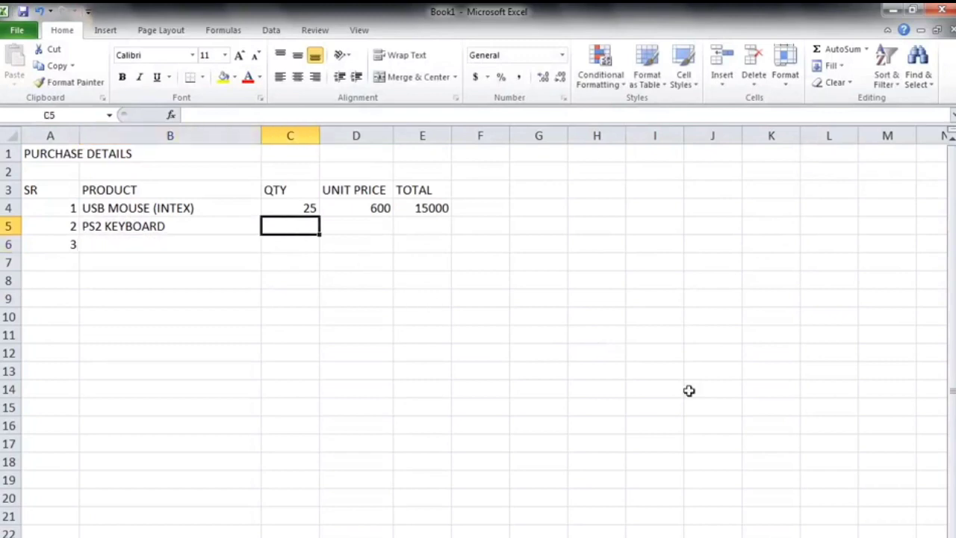
pyautogui.write('50')
pyautogui.click(688, 390)
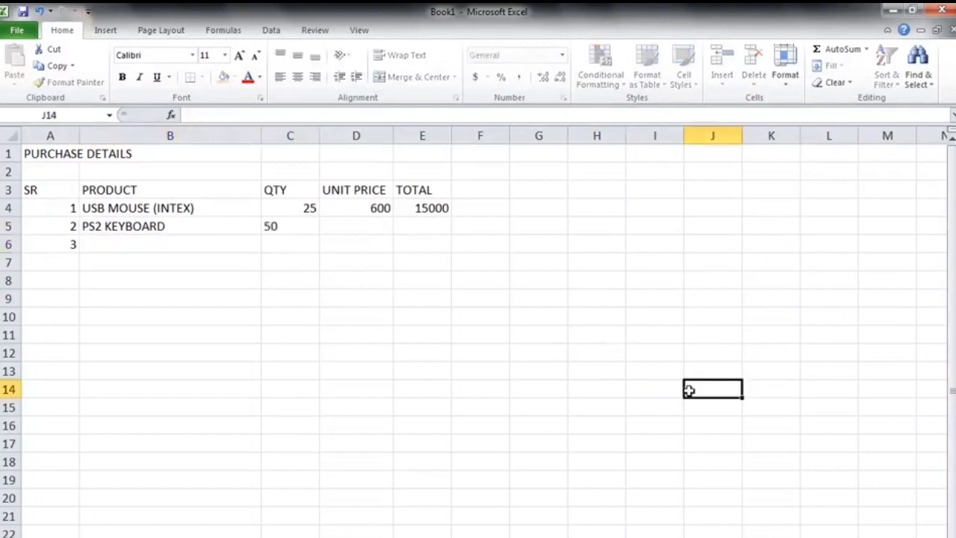
pyautogui.click(352, 235)
pyautogui.write('800')
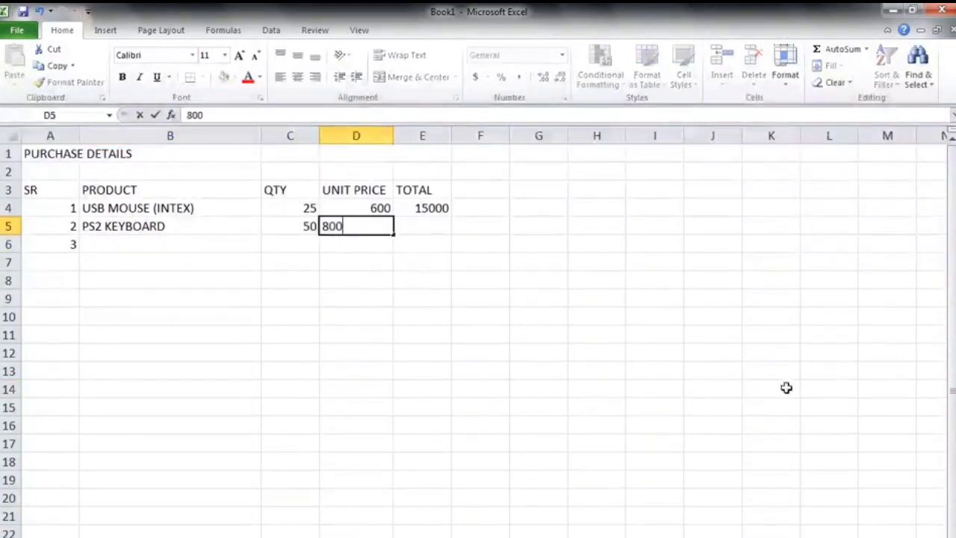
pyautogui.press('Return')
# Enter the formula =C5*D5 in E5 to calculate the second product's total.
pyautogui.click(411, 227)
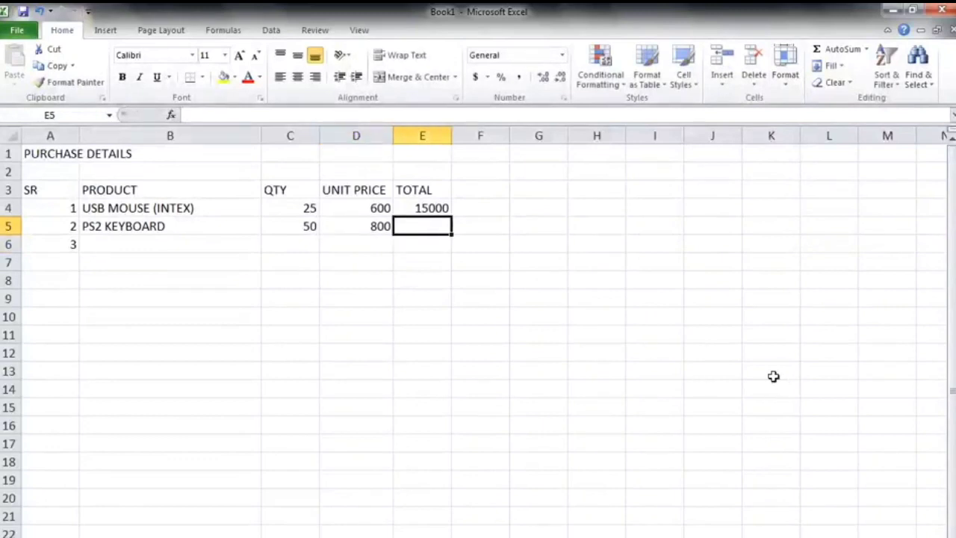
pyautogui.write('=')
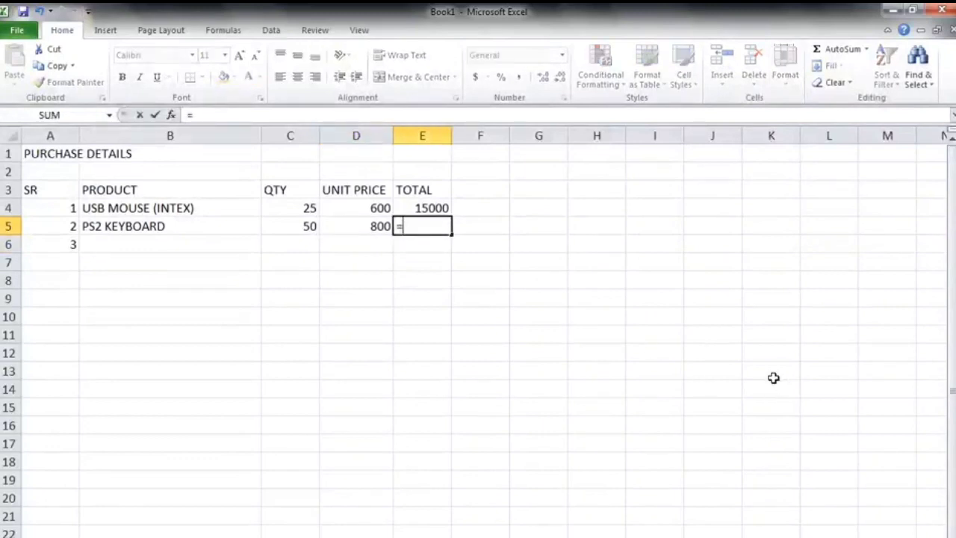
pyautogui.click(306, 228)
pyautogui.write('*')
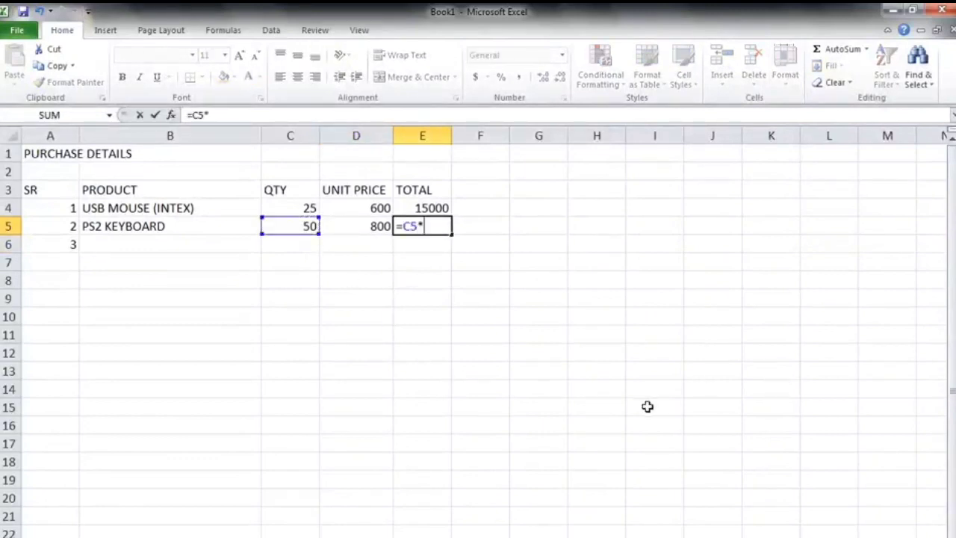
pyautogui.click(366, 230)
pyautogui.press('Return')
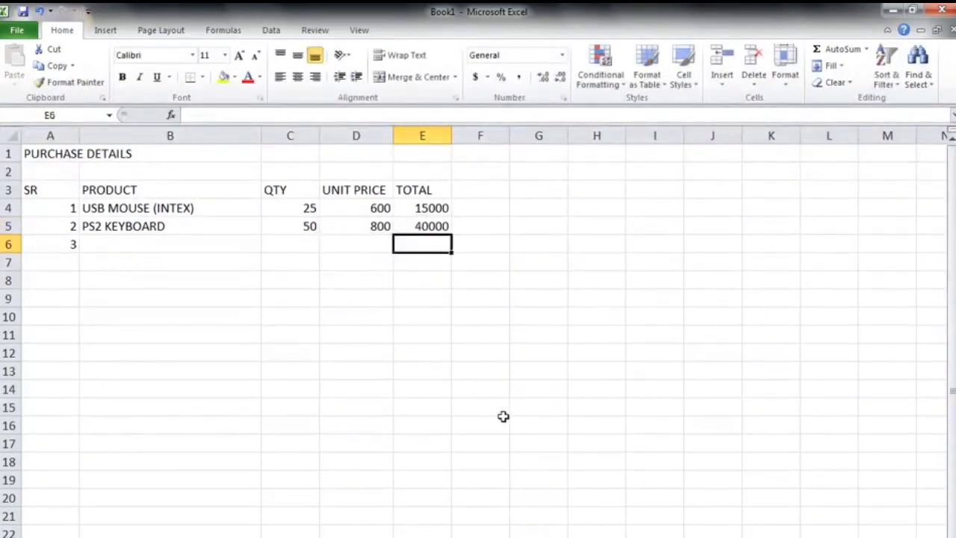
# Enter the product name INTEX MONITOR in cell B6.
pyautogui.click(114, 243)
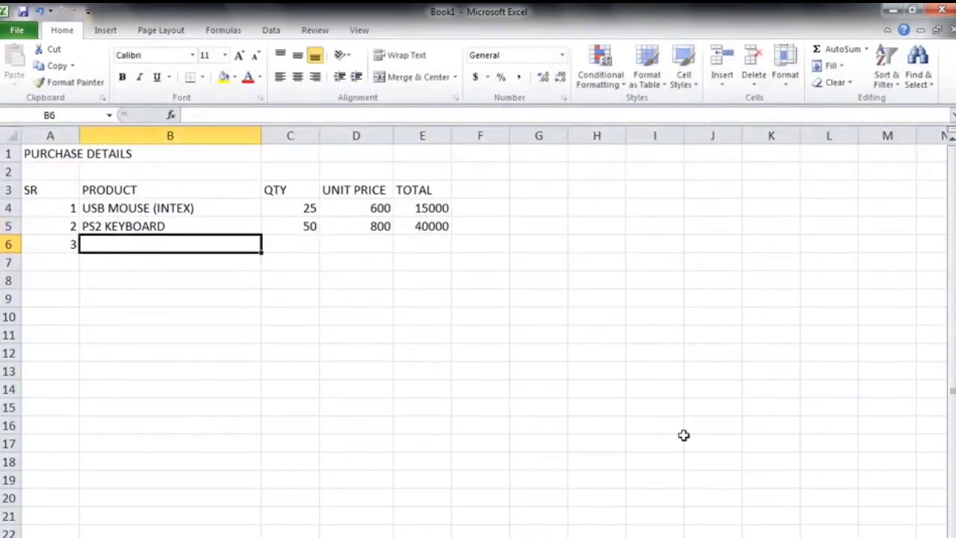
pyautogui.write('INTE')
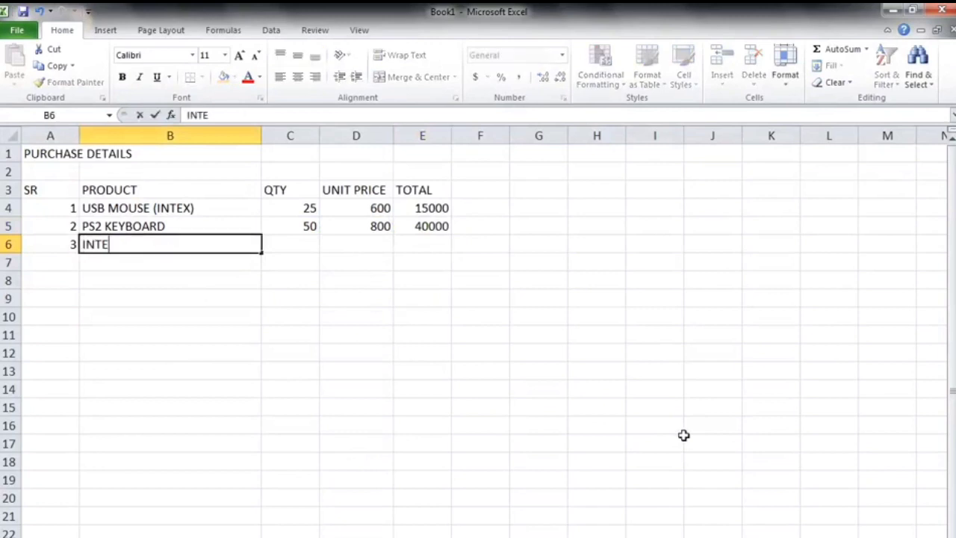
pyautogui.write('X MON')
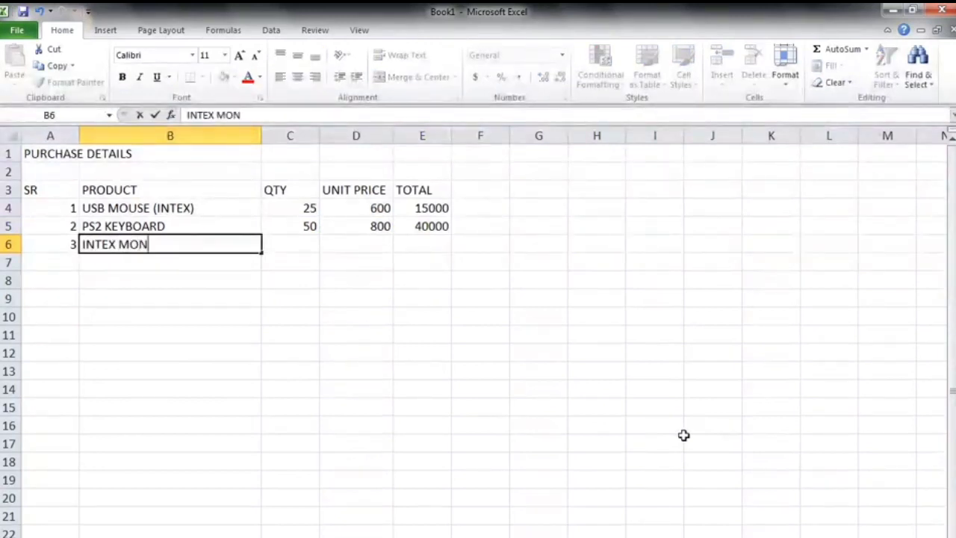
pyautogui.write('ITOR')
pyautogui.press('Return')
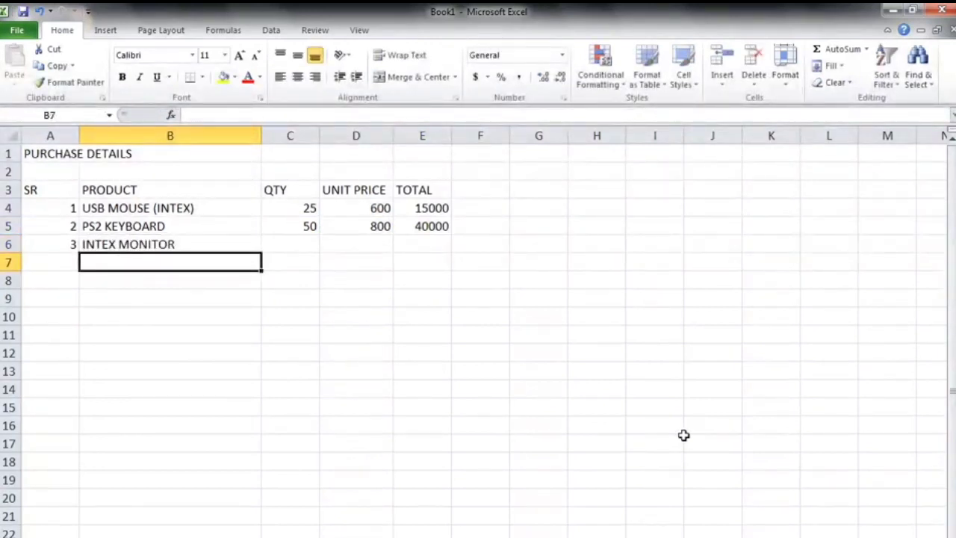
# Enter the quantity 4 in cell C6.
pyautogui.click(313, 244)
pyautogui.write('4')
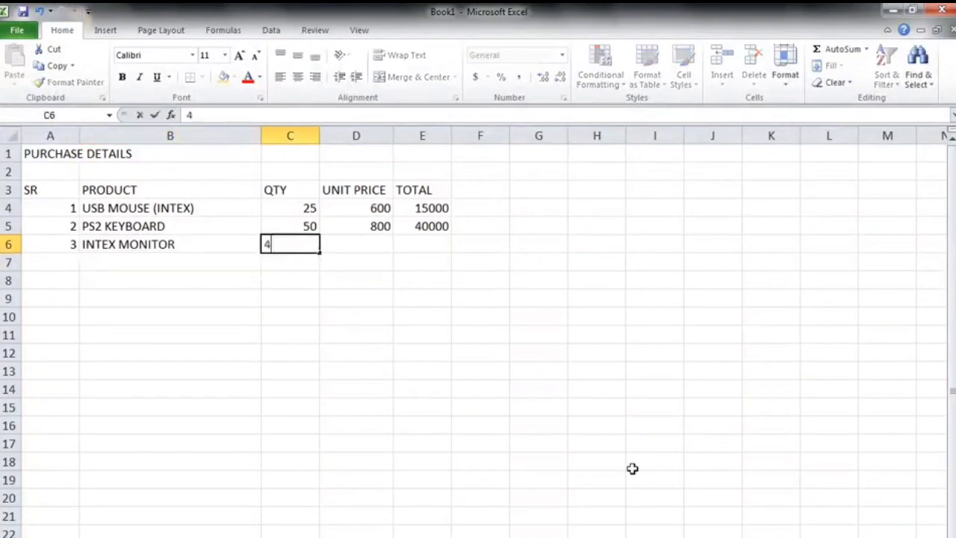
pyautogui.click(612, 469)
pyautogui.click(355, 241)
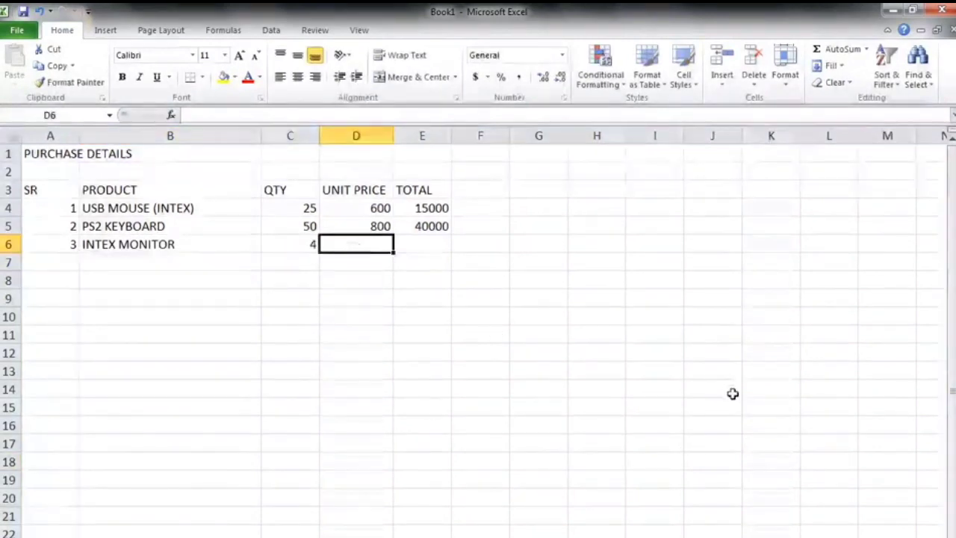
# Enter the unit price 5000 in D6 and the formula =C6*D6 in E6 for the monitor's total.
pyautogui.write('5000')
pyautogui.press('Return')
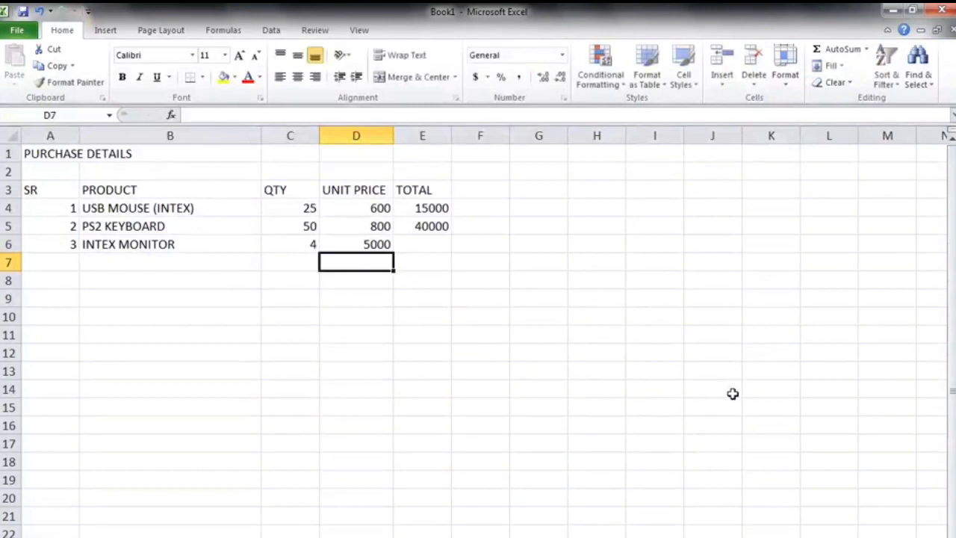
pyautogui.click(439, 243)
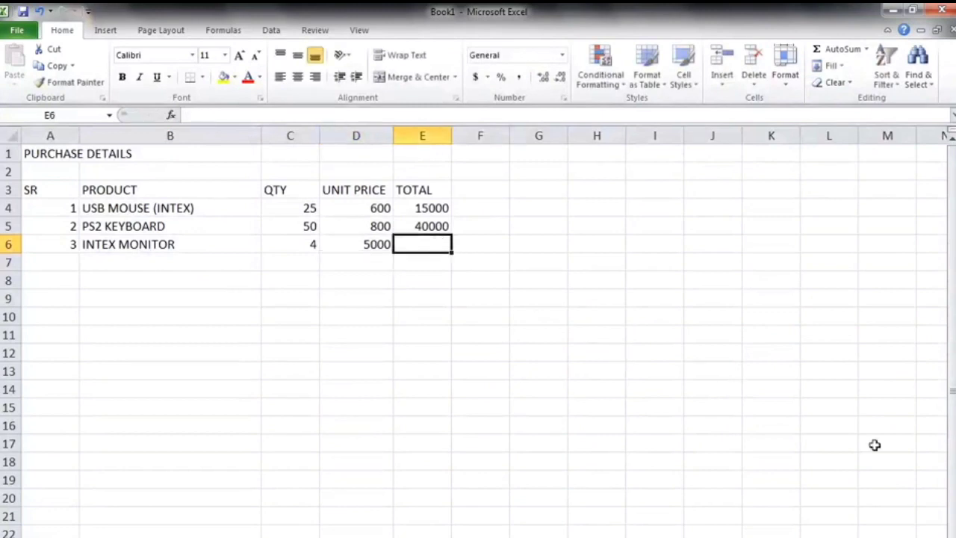
pyautogui.write('=')
pyautogui.click(306, 246)
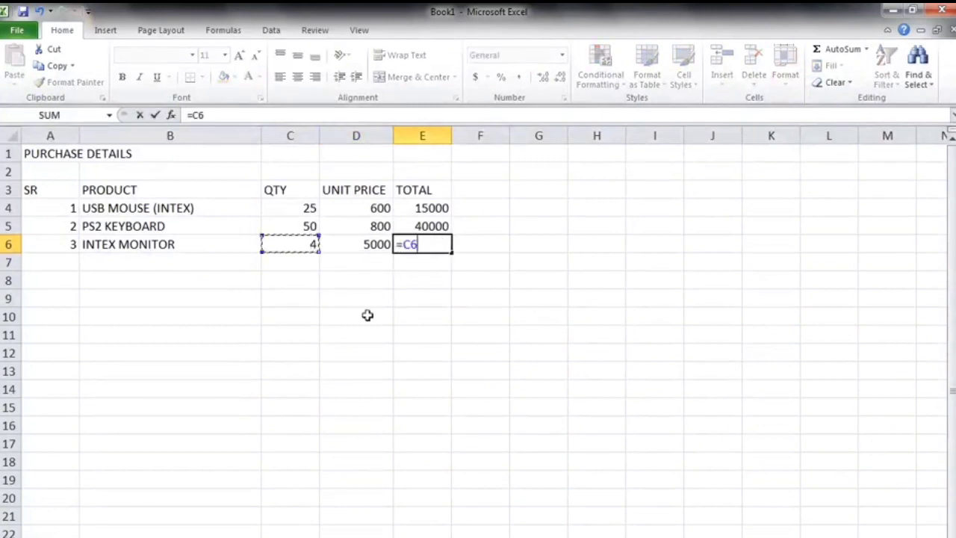
pyautogui.write('*')
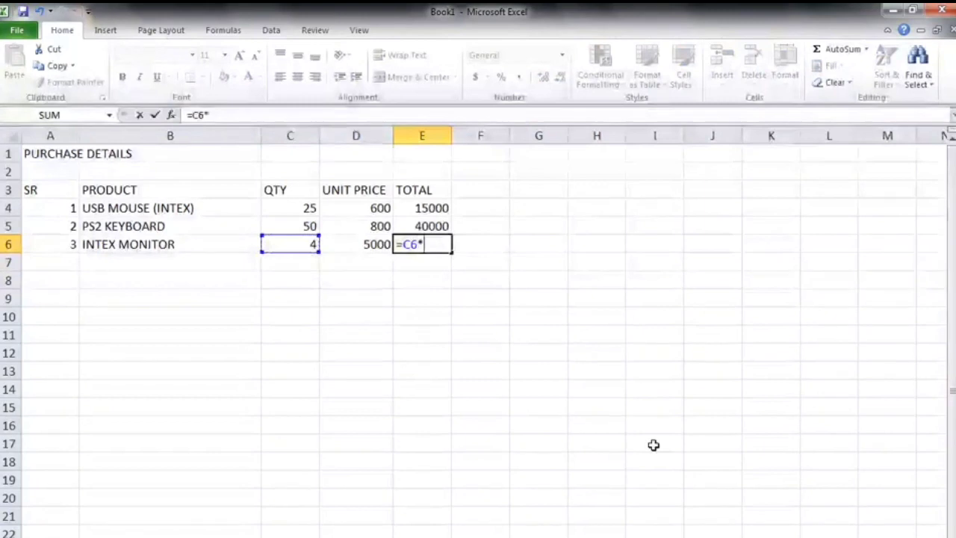
pyautogui.click(362, 249)
pyautogui.press('Return')
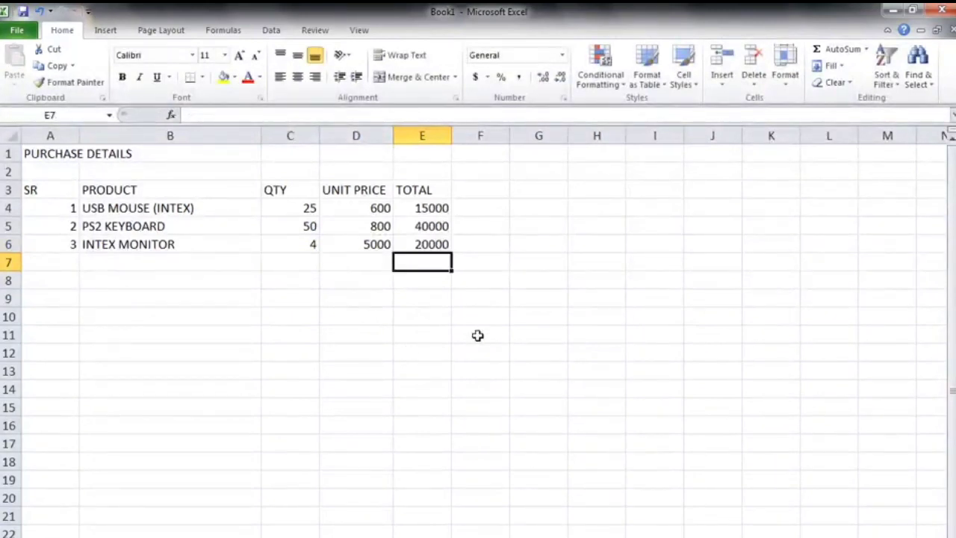
# Enter the serial number 4 in A7 and the product name CPU in B7.
pyautogui.click(65, 262)
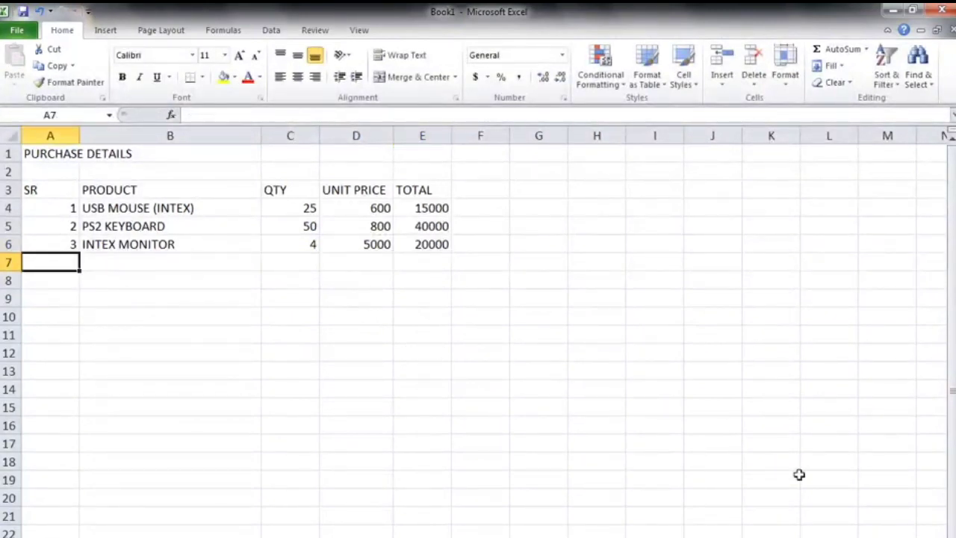
pyautogui.write('4')
pyautogui.press('Return')
pyautogui.press('Up')
pyautogui.press('Right')
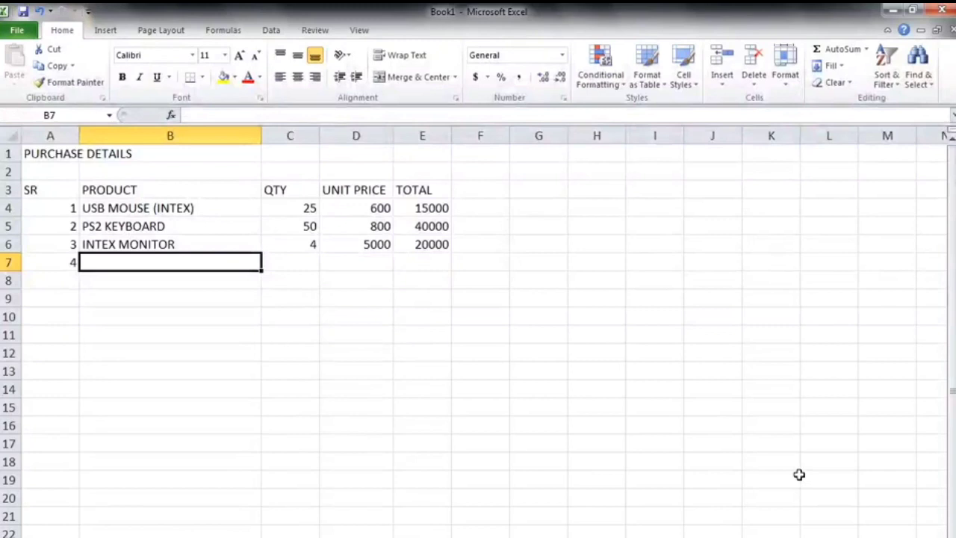
pyautogui.write('CPU')
pyautogui.press('Return')
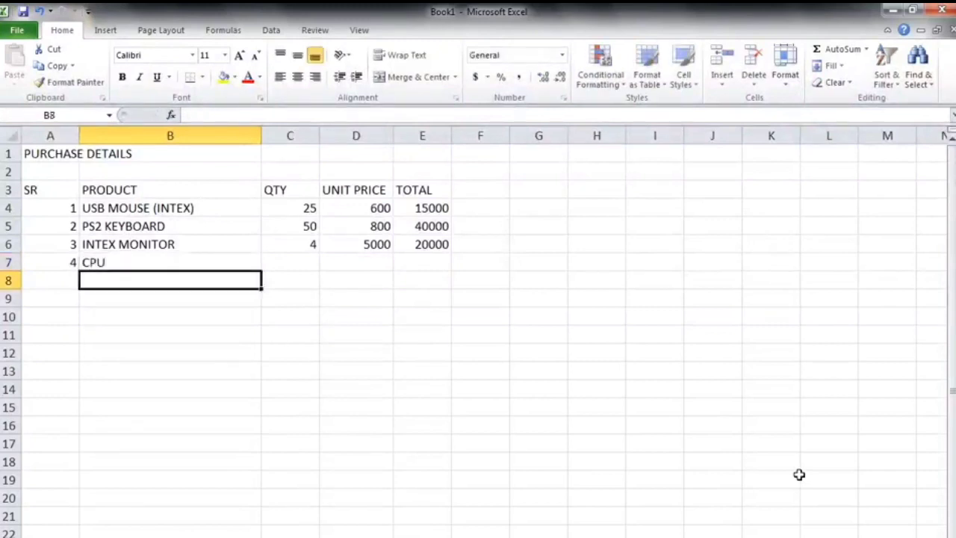
# Enter the quantity 8 in C7 and the unit price 8000 in D7.
pyautogui.click(284, 258)
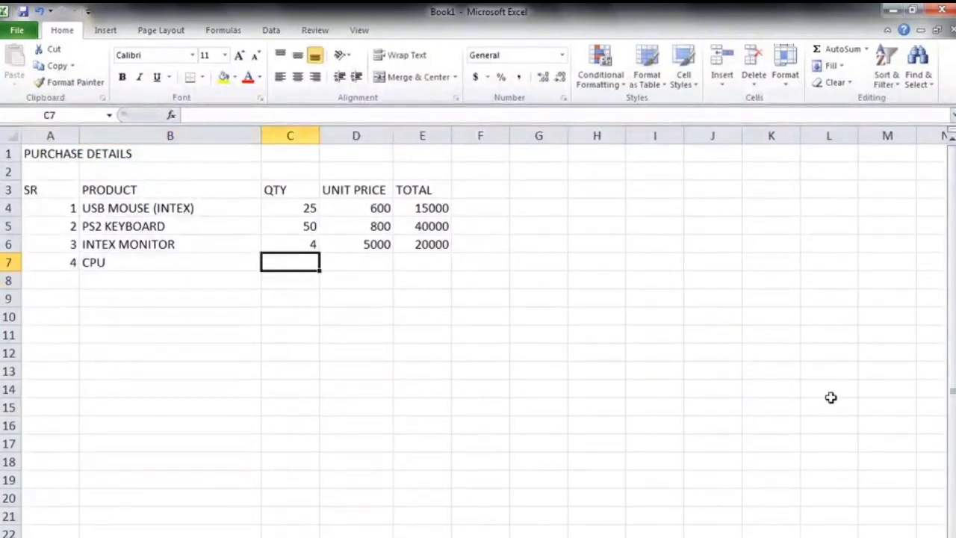
pyautogui.write('8')
pyautogui.press('Return')
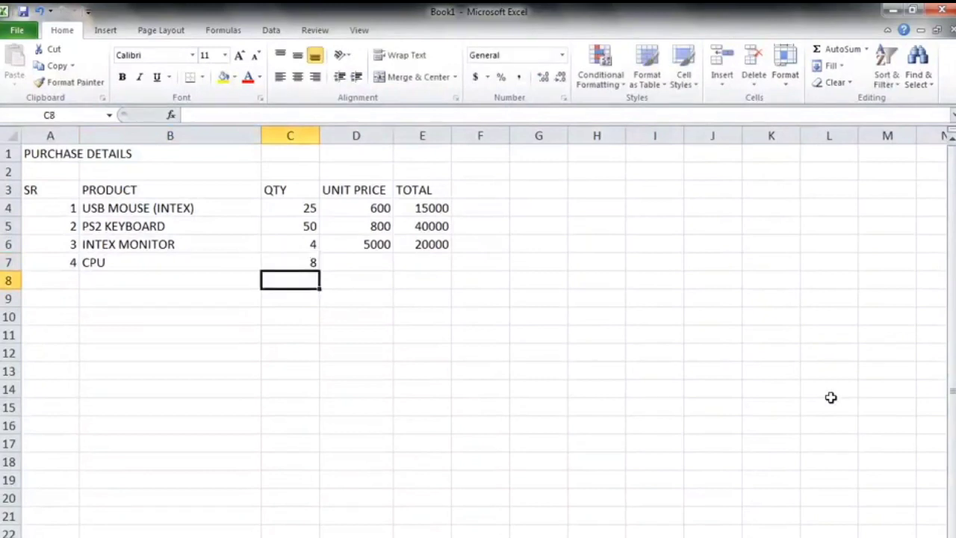
pyautogui.click(356, 261)
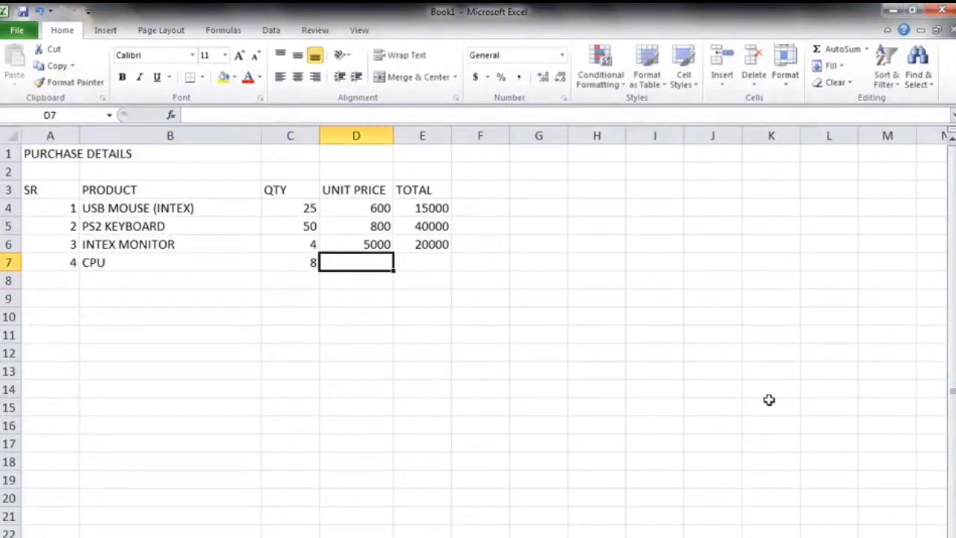
pyautogui.write('8000')
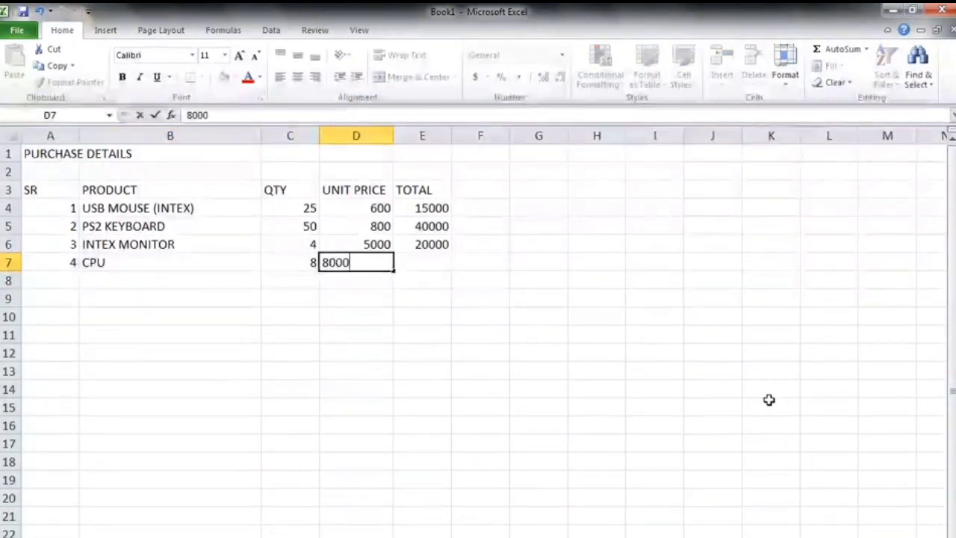
pyautogui.press('Return')
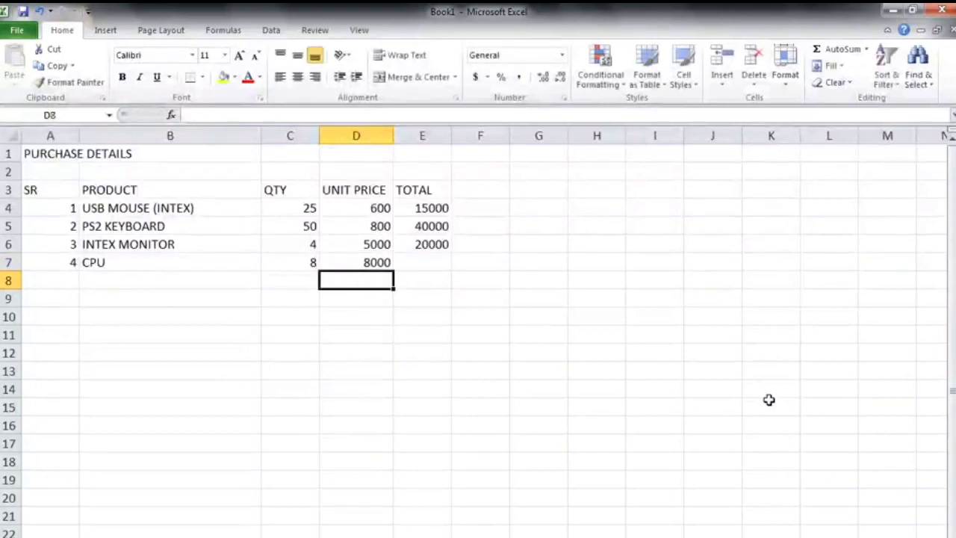
# Enter the formula =C7*D7 in E7 to calculate the CPU's total.
pyautogui.click(290, 265)
pyautogui.click(348, 369)
pyautogui.click(428, 264)
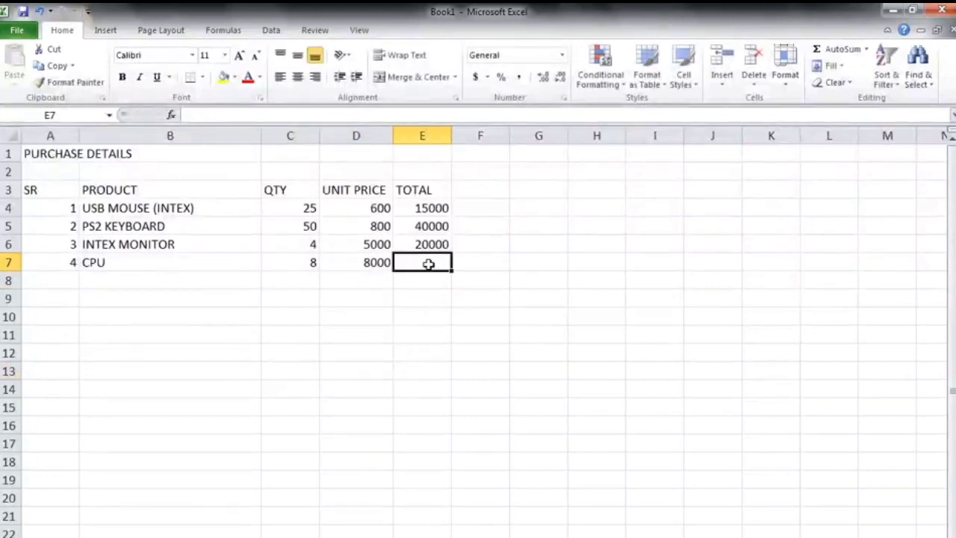
pyautogui.write('=')
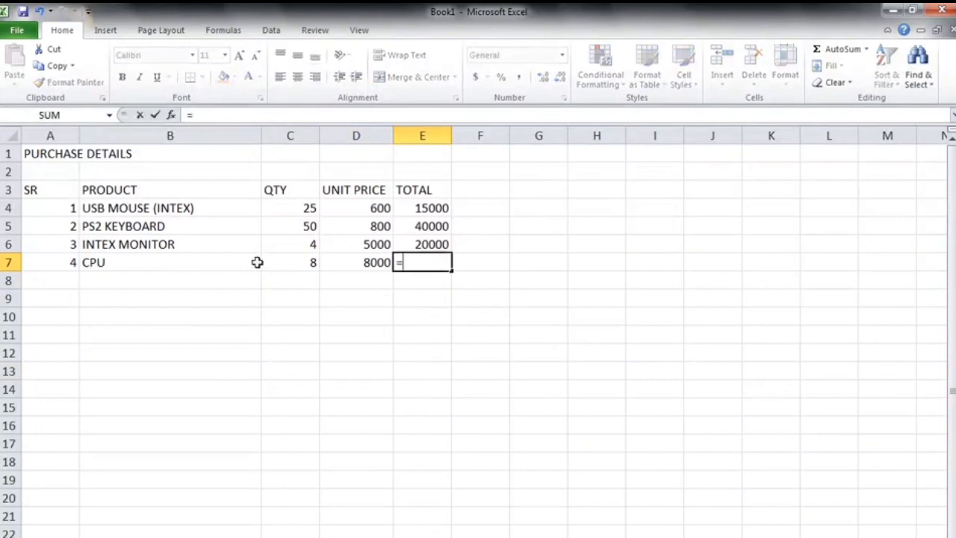
pyautogui.click(270, 262)
pyautogui.write('*')
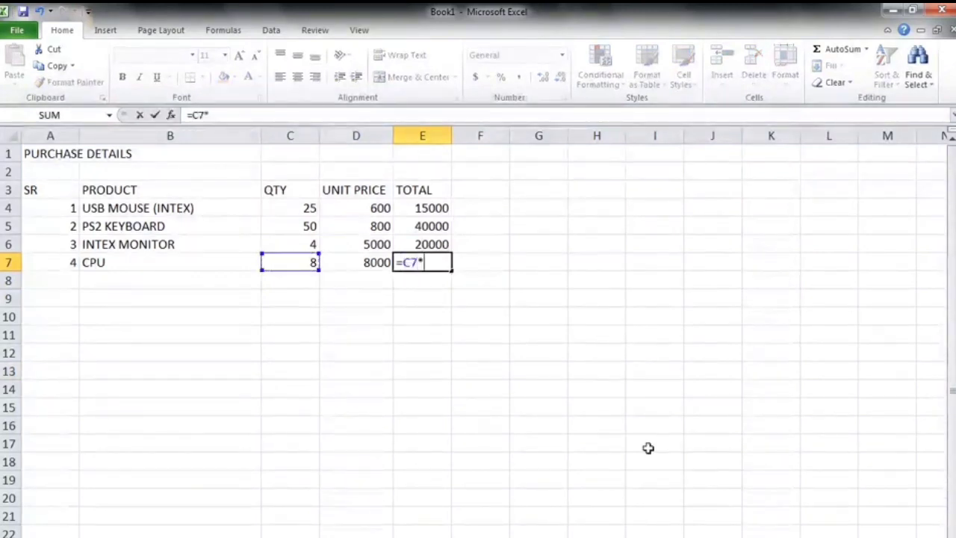
pyautogui.click(356, 263)
pyautogui.press('Return')
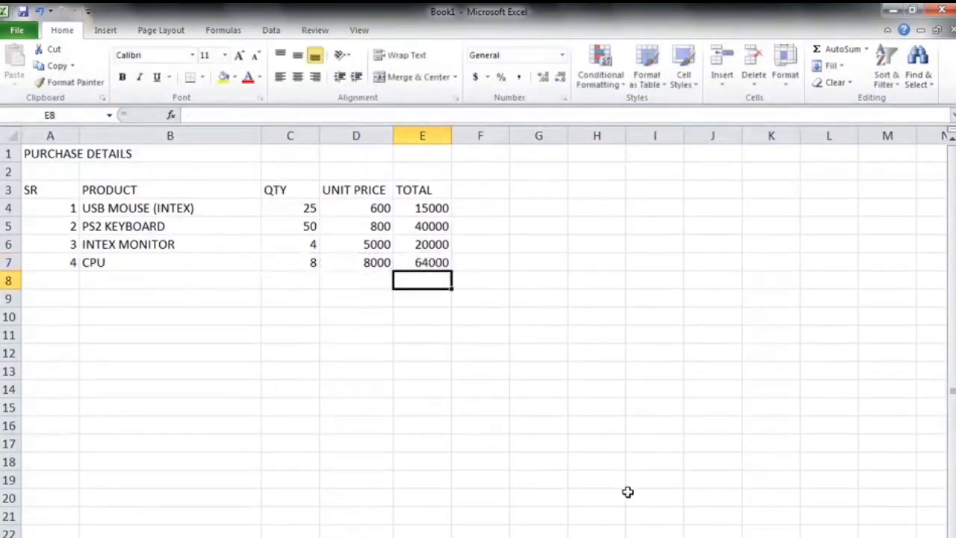
# Enter the serial number 5 in A8 and the product name USB MOUSE (INTEX) in B8.
pyautogui.click(61, 281)
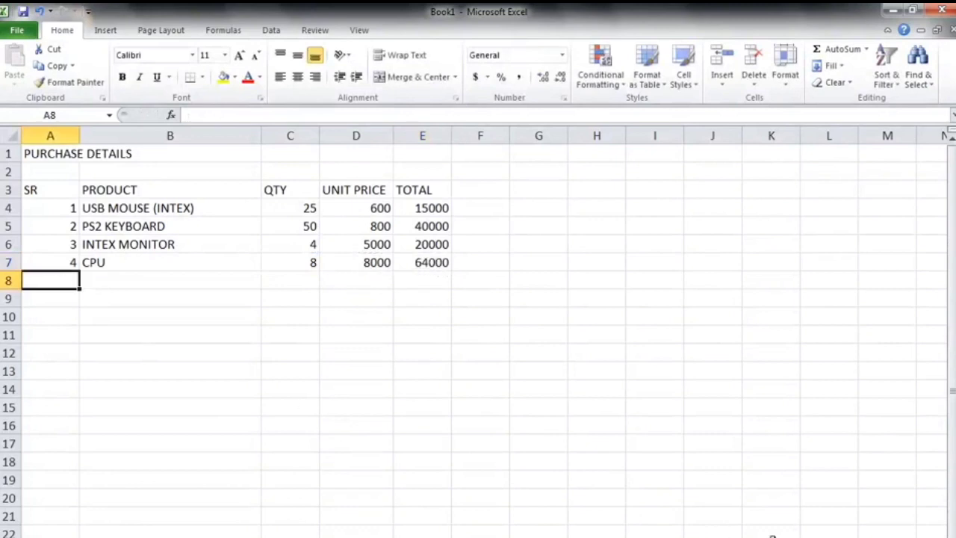
pyautogui.write('5')
pyautogui.press('Return')
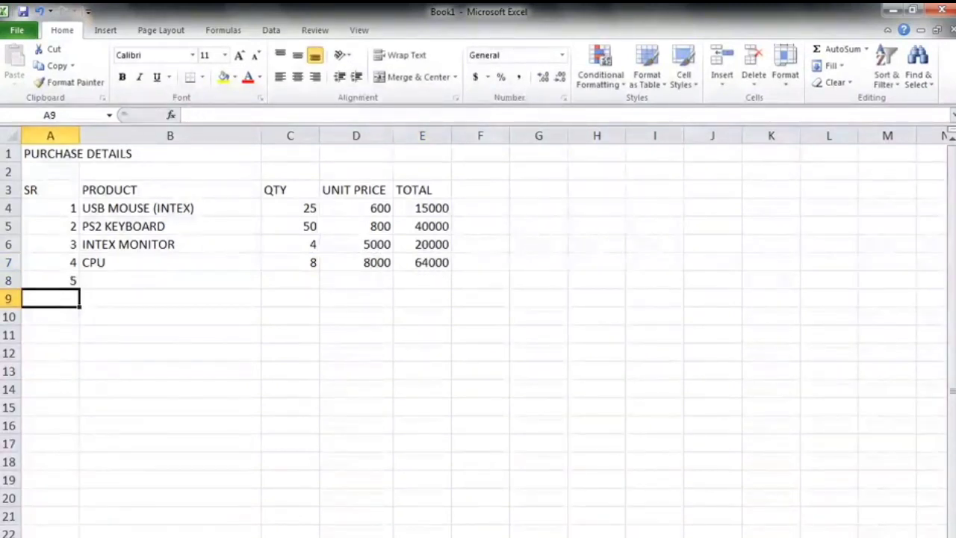
pyautogui.click(199, 281)
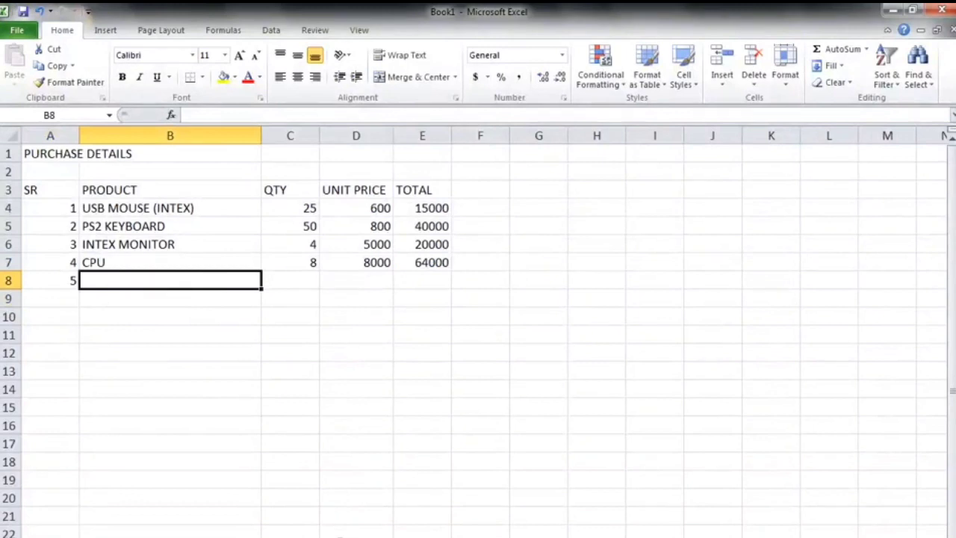
pyautogui.write('USB')
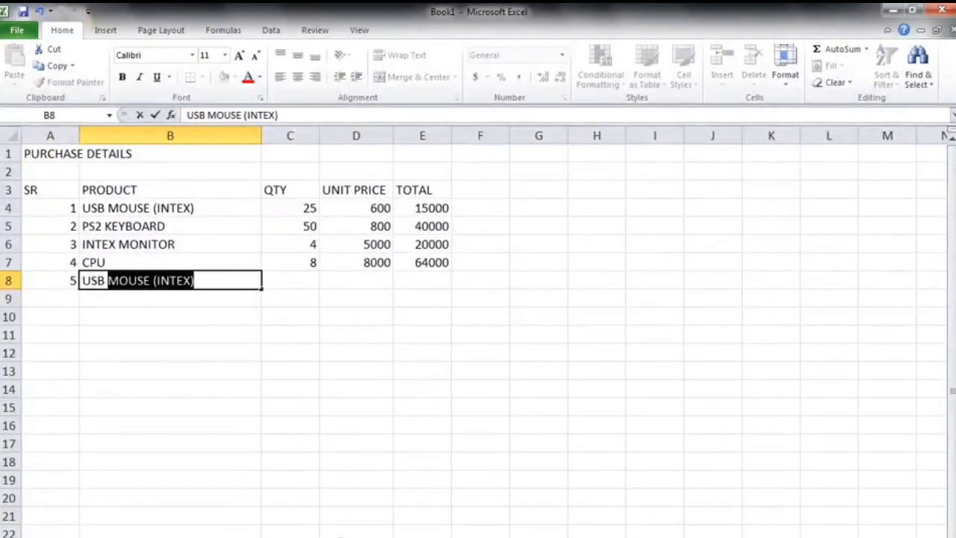
pyautogui.press('Return')
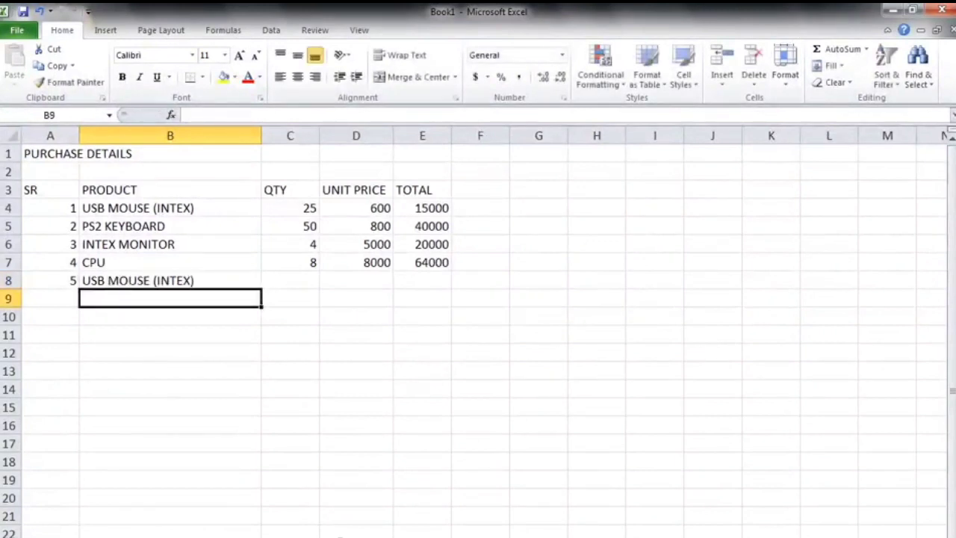
pyautogui.press('Up')
pyautogui.write('USB')
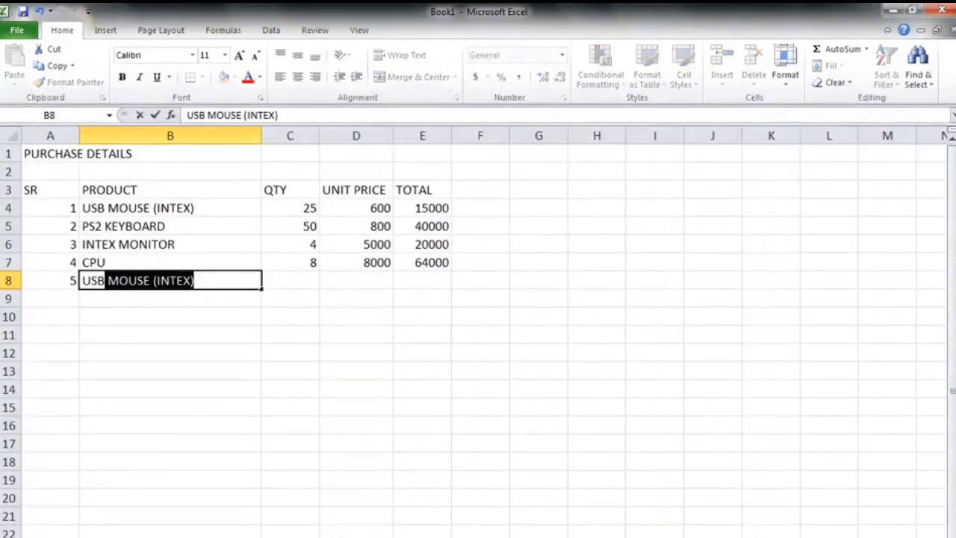
pyautogui.press('Return')
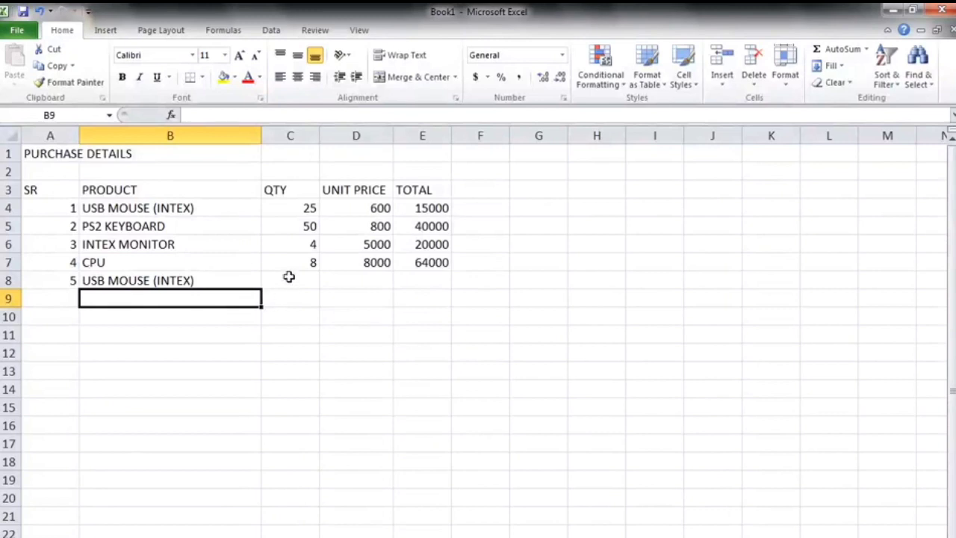
# Enter the quantity 12 in C8 and the unit price 600 in D8.
pyautogui.click(291, 280)
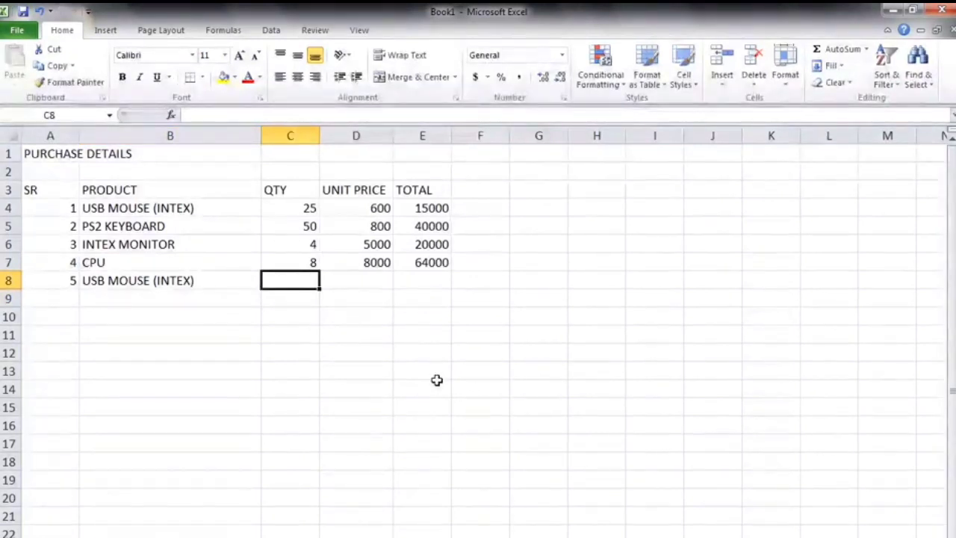
pyautogui.write('12')
pyautogui.press('Return')
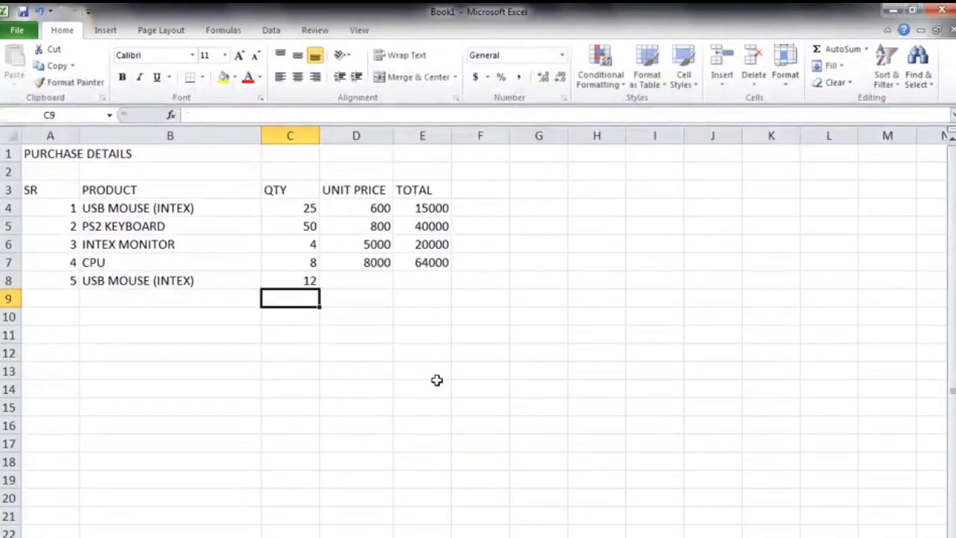
pyautogui.click(353, 282)
pyautogui.write('6')
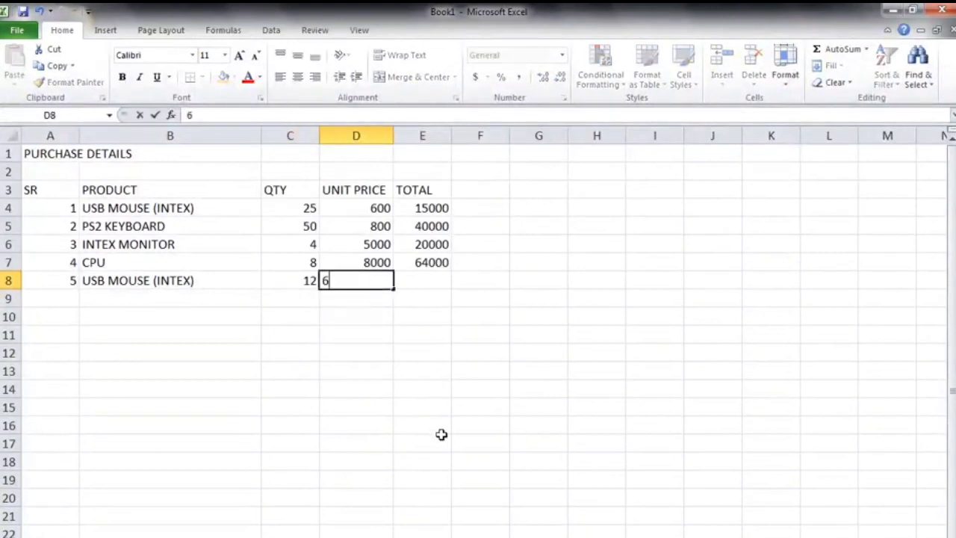
pyautogui.write('00')
pyautogui.press('Return')
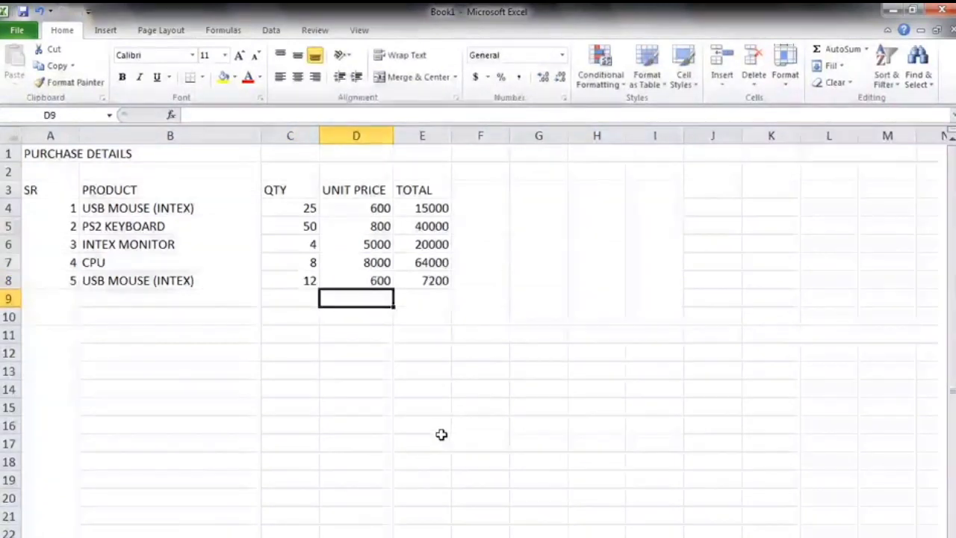
# Clear E8 and enter the formula =C8*D8 to calculate the fifth product's total.
pyautogui.click(426, 284)
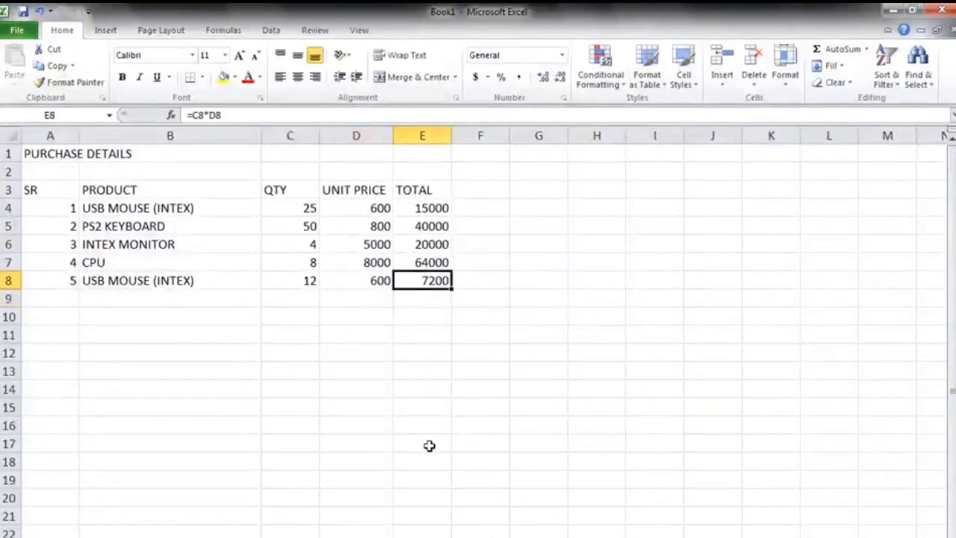
pyautogui.press('Delete')
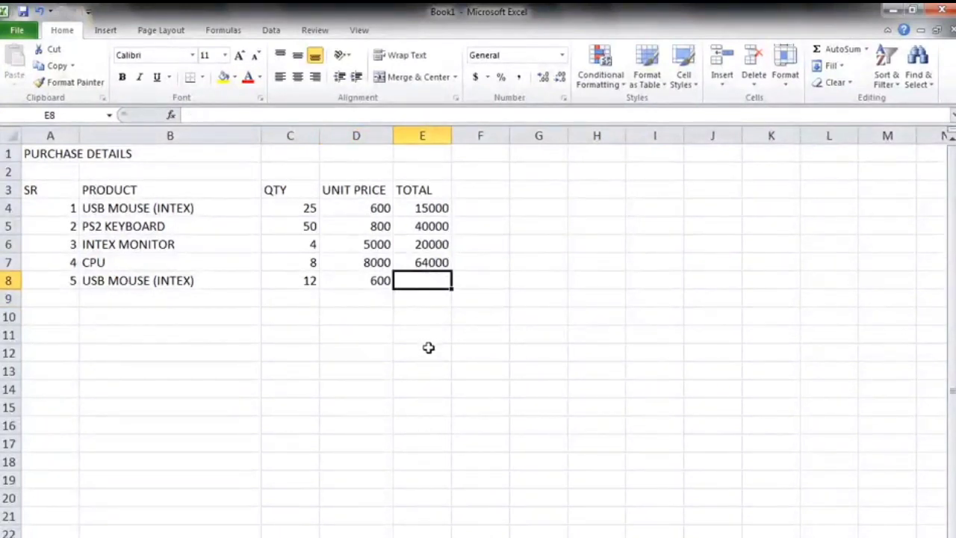
pyautogui.write('=')
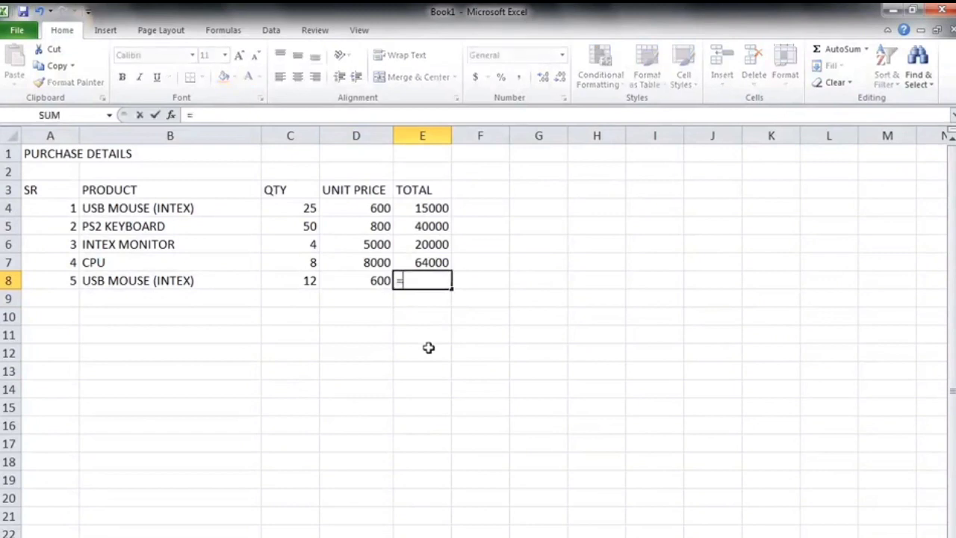
pyautogui.click(303, 281)
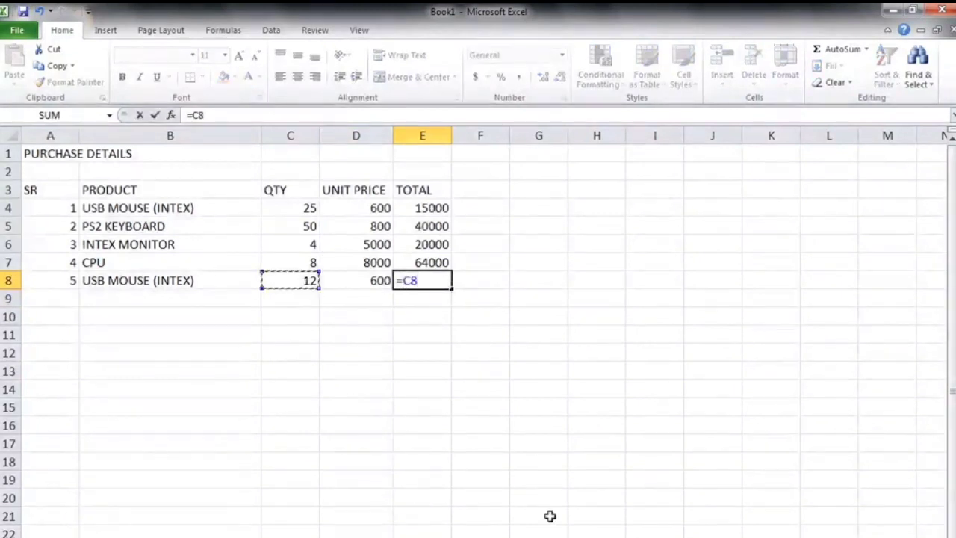
pyautogui.write('*')
pyautogui.click(364, 283)
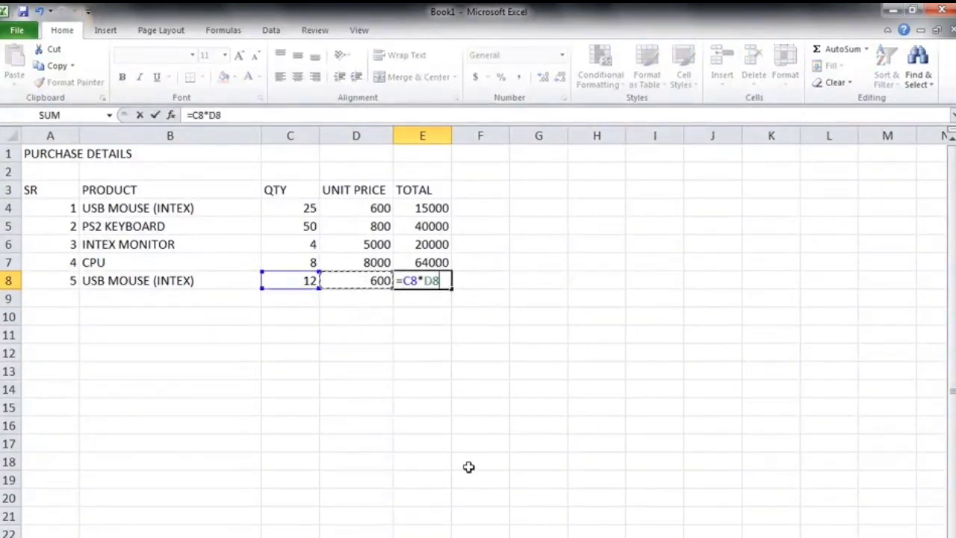
pyautogui.press('Return')
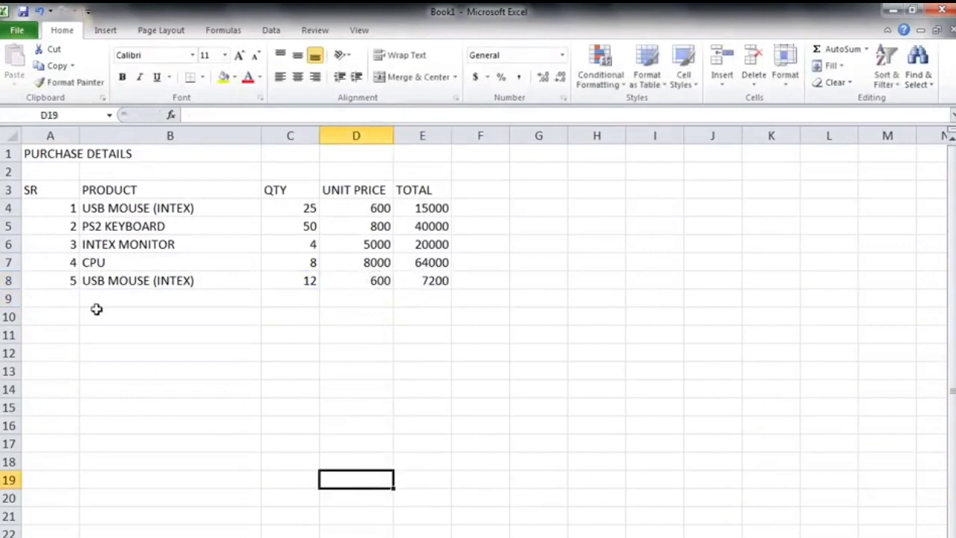
pyautogui.moveTo(60, 295); pyautogui.dragTo(397, 511)
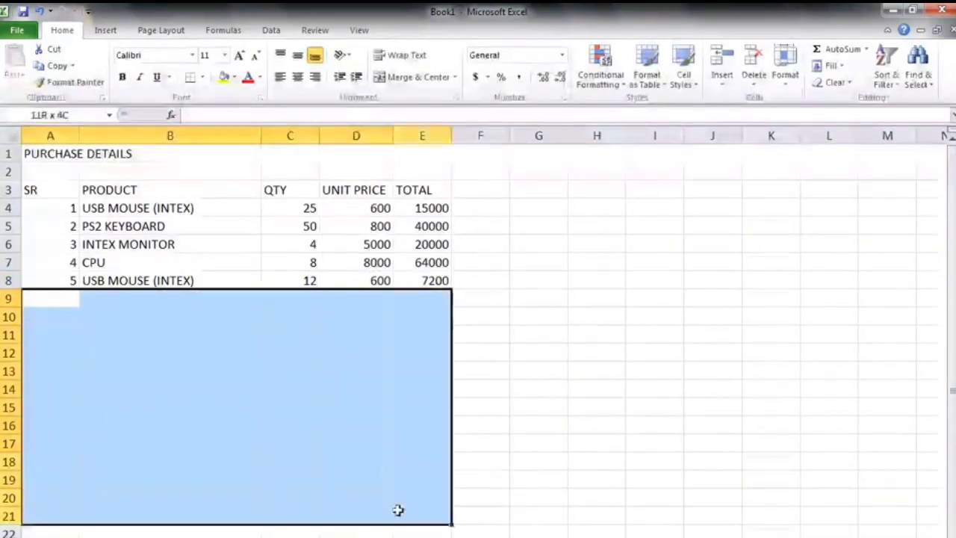
pyautogui.click(512, 497)
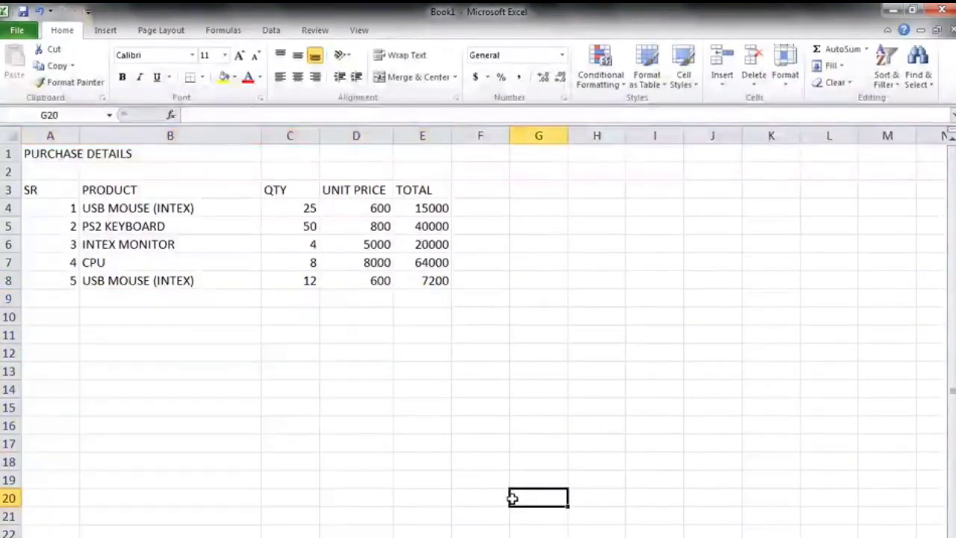
pyautogui.click(305, 386)
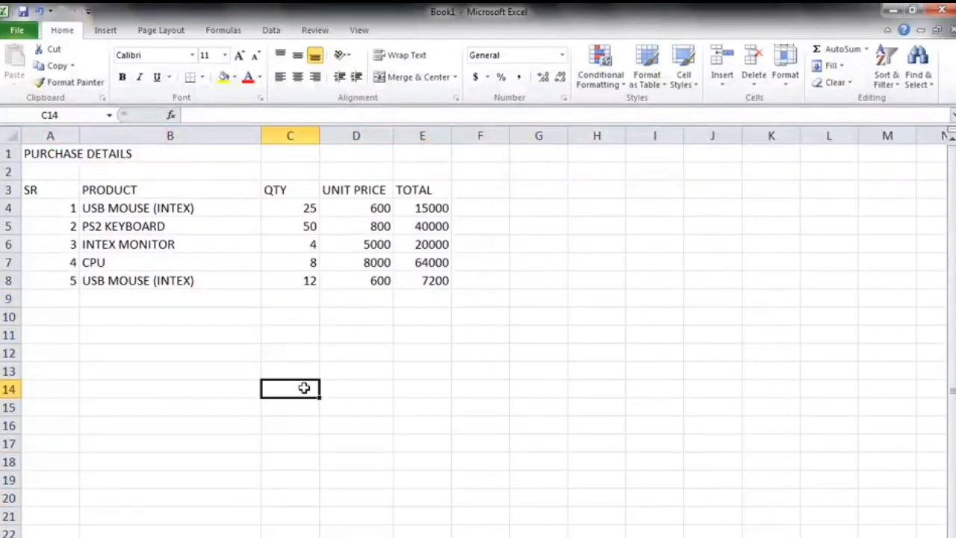
pyautogui.click(214, 423)
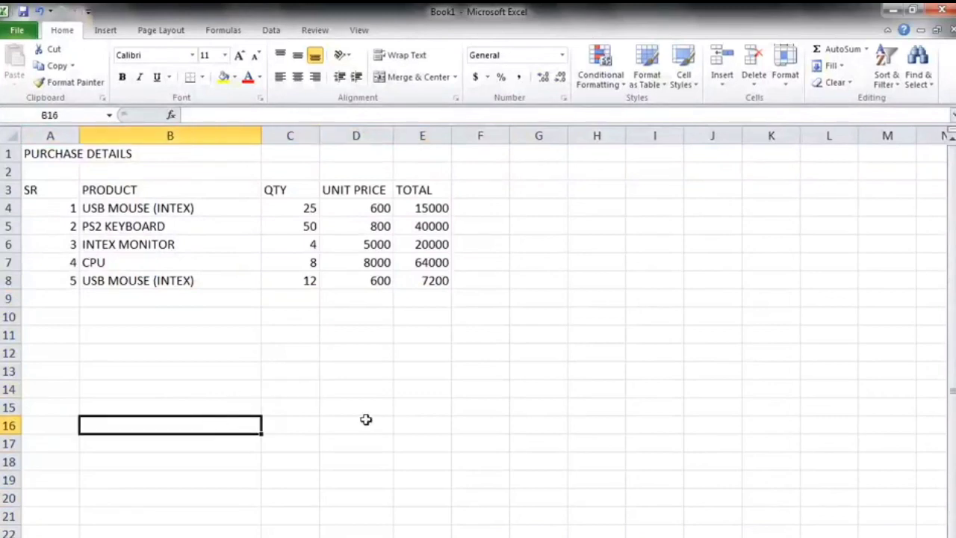
pyautogui.click(366, 421)
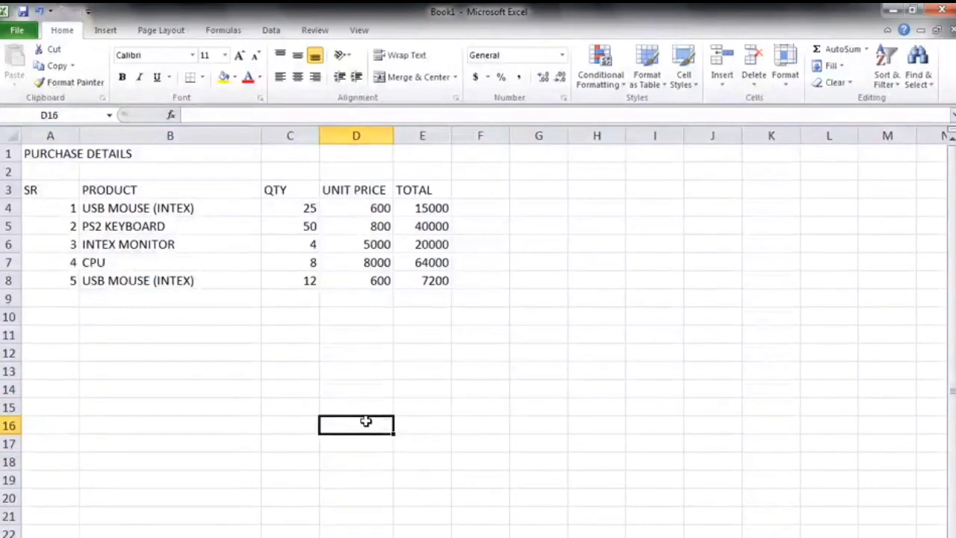
pyautogui.click(270, 419)
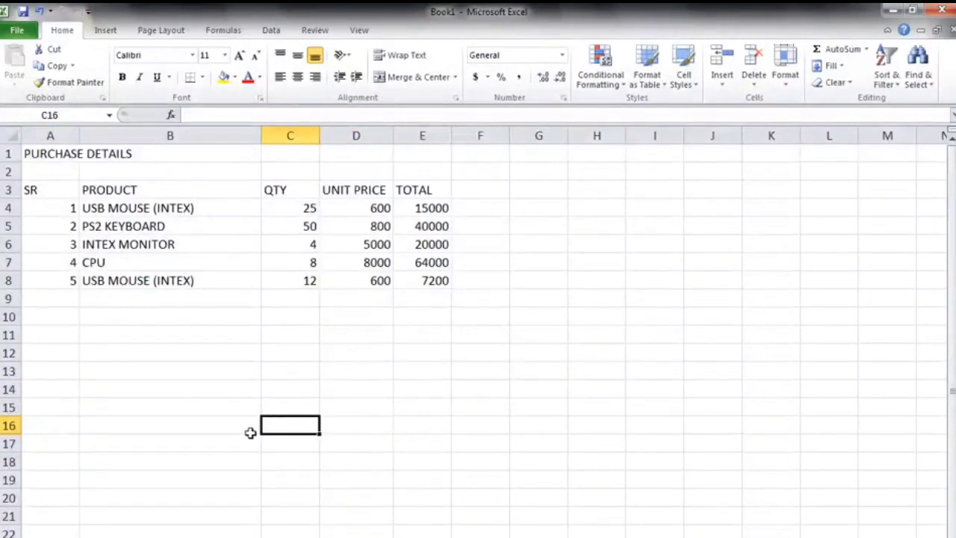
pyautogui.click(176, 358)
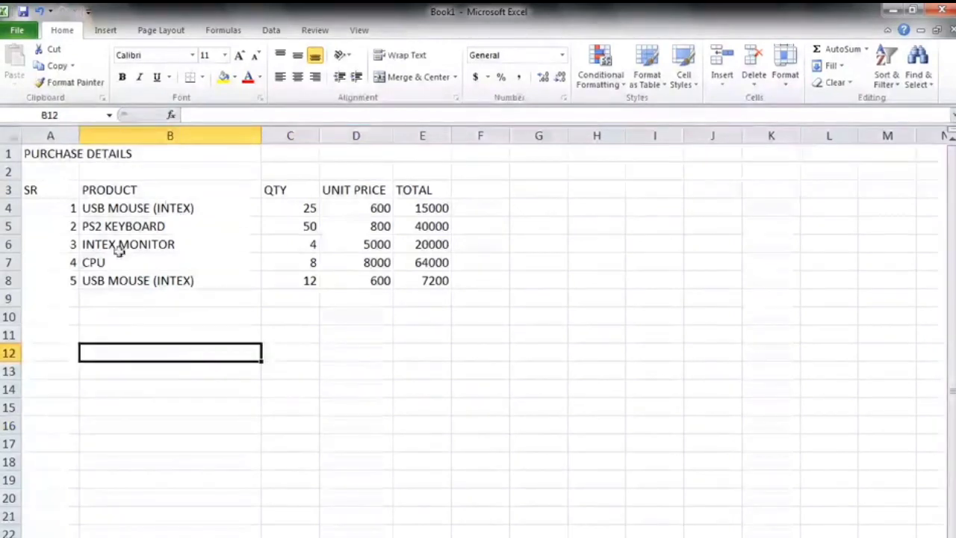
pyautogui.click(292, 376)
pyautogui.click(217, 395)
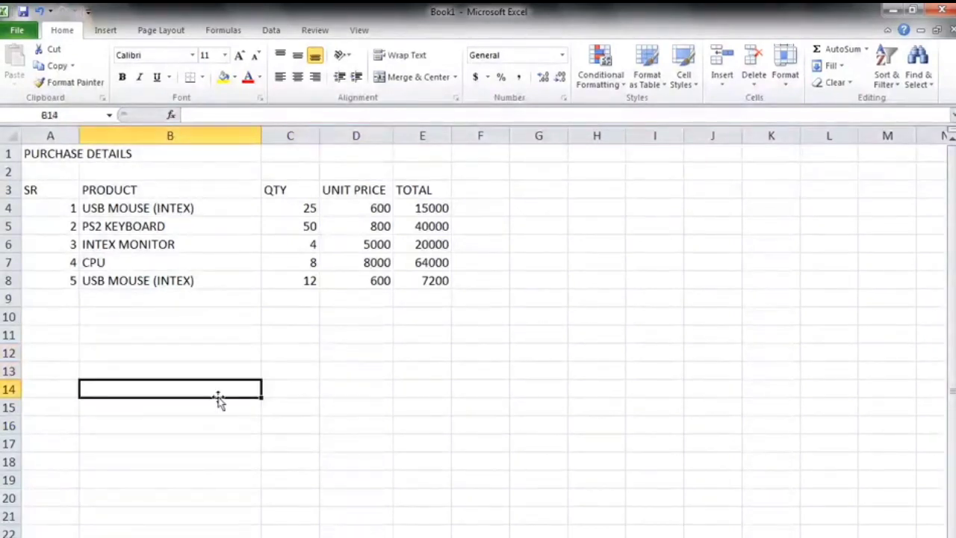
pyautogui.click(379, 374)
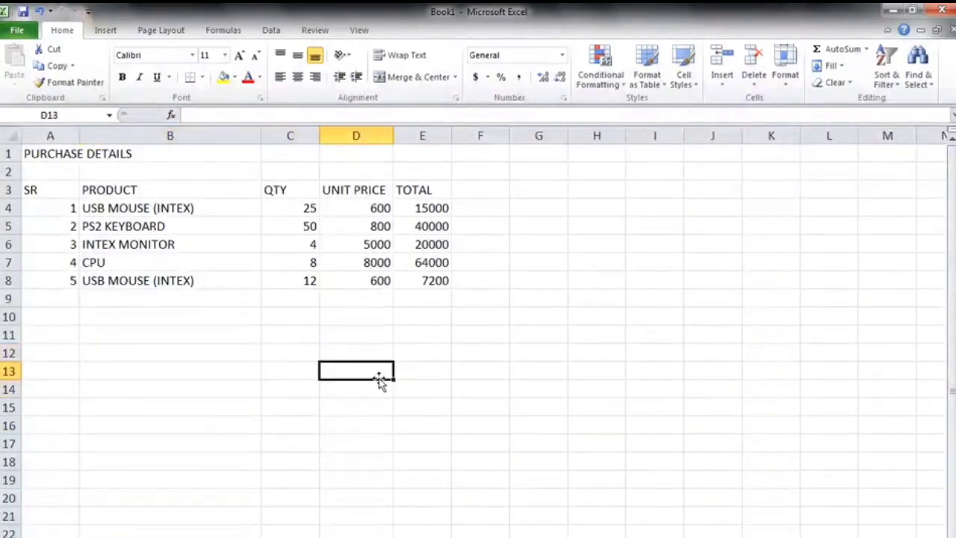
pyautogui.click(206, 388)
pyautogui.click(287, 383)
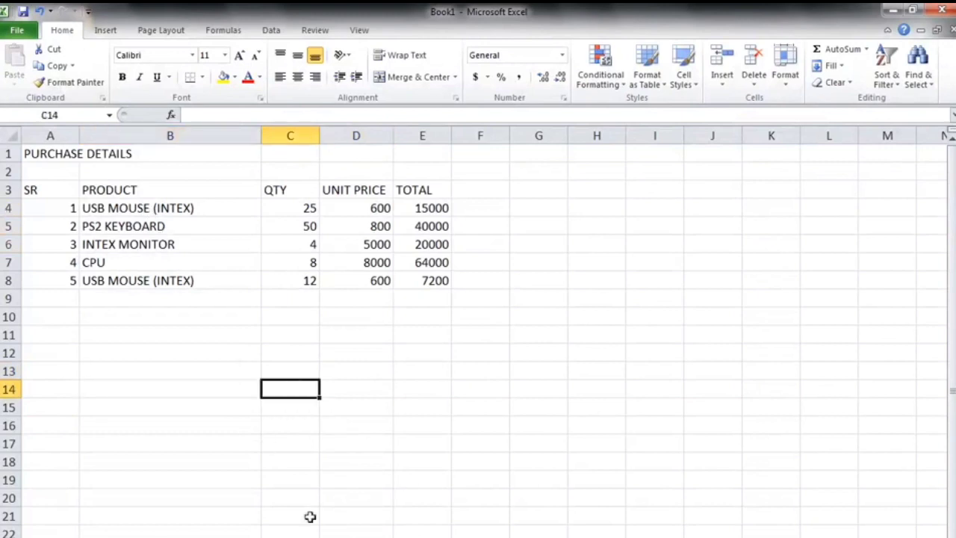
pyautogui.click(213, 480)
pyautogui.click(33, 155)
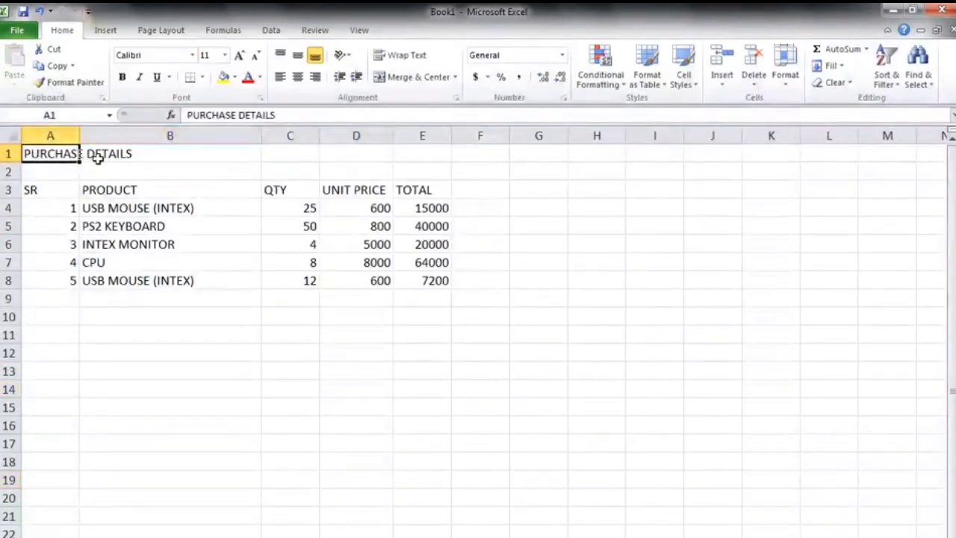
pyautogui.click(83, 384)
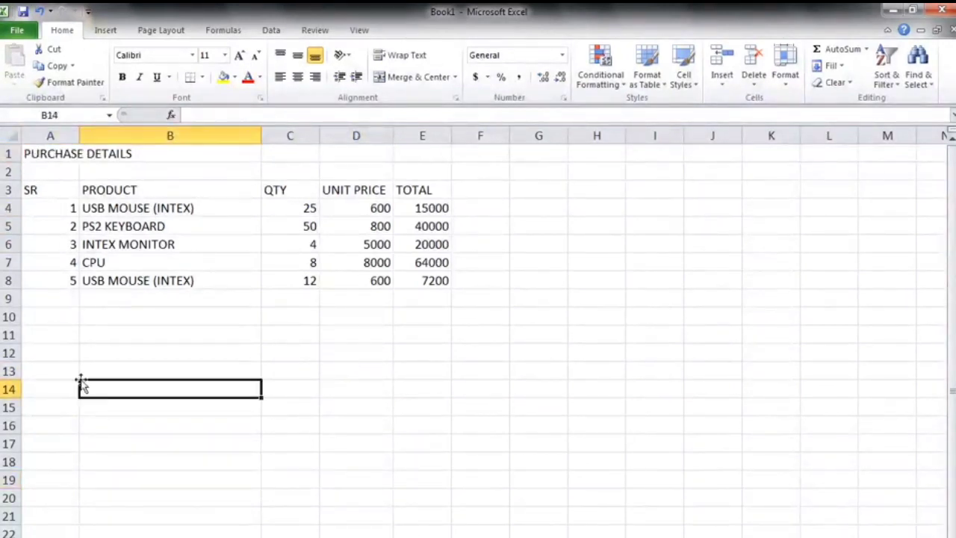
pyautogui.click(36, 156)
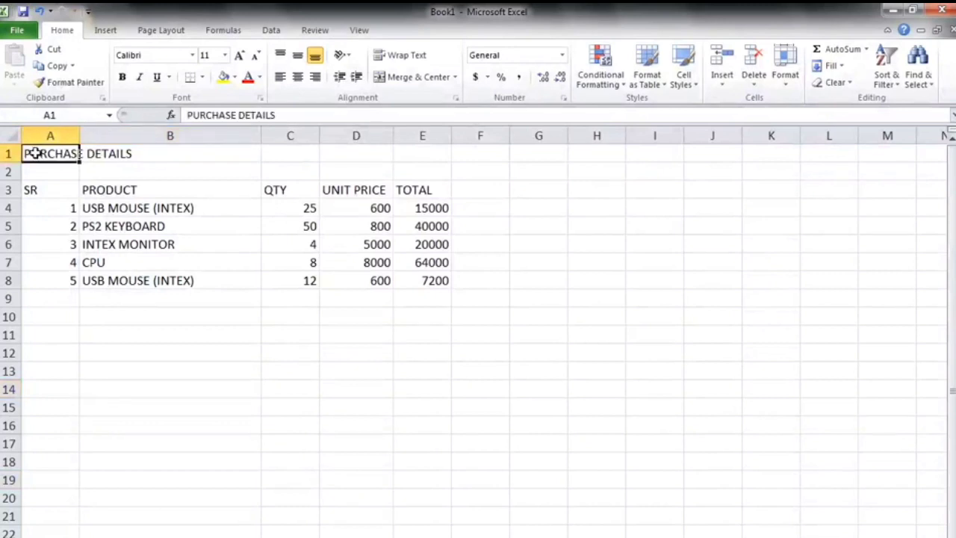
pyautogui.click(417, 170)
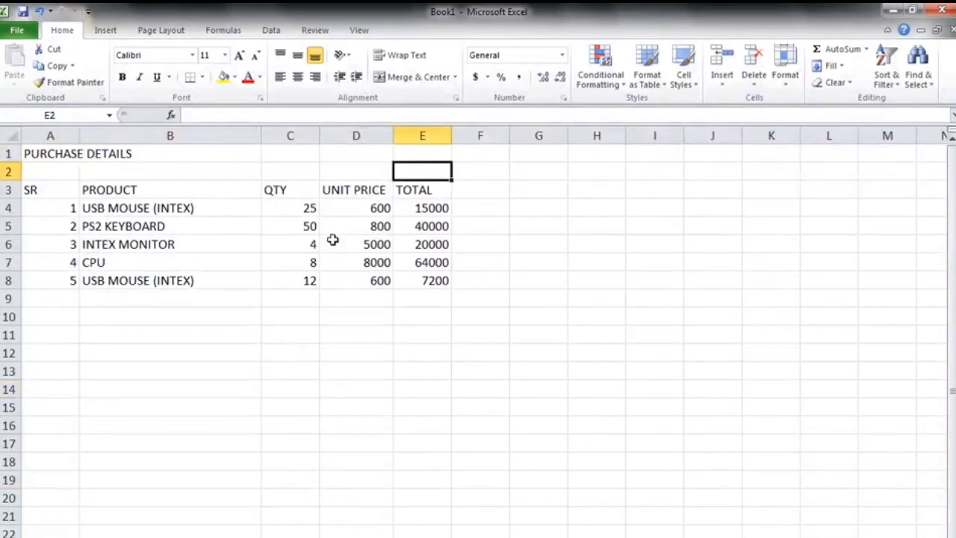
pyautogui.click(35, 153)
pyautogui.moveTo(35, 154); pyautogui.dragTo(403, 134)
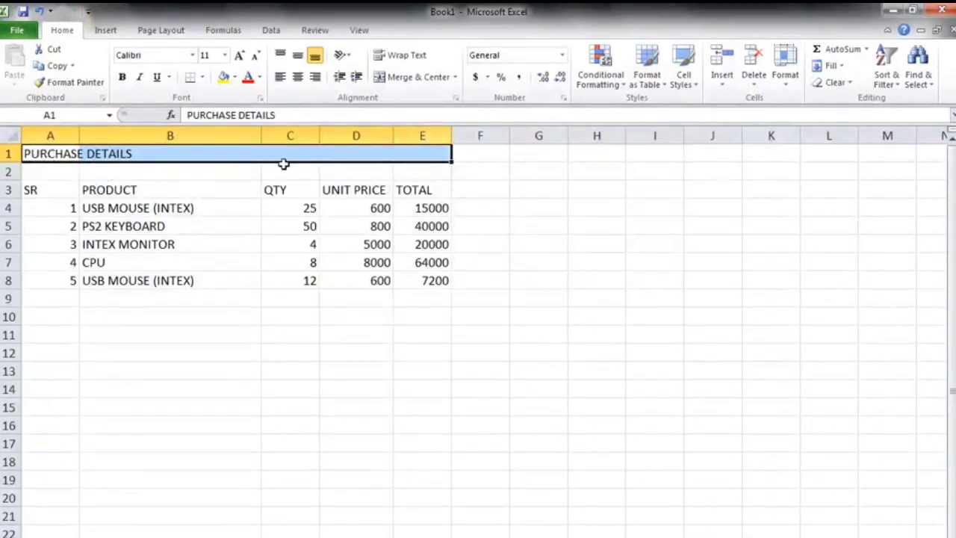
pyautogui.click(428, 81)
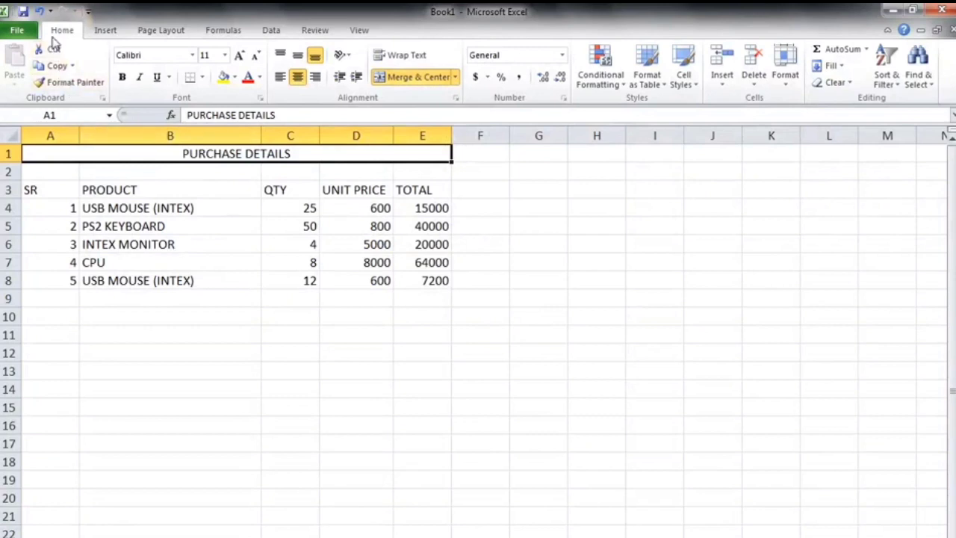
pyautogui.click(39, 12)
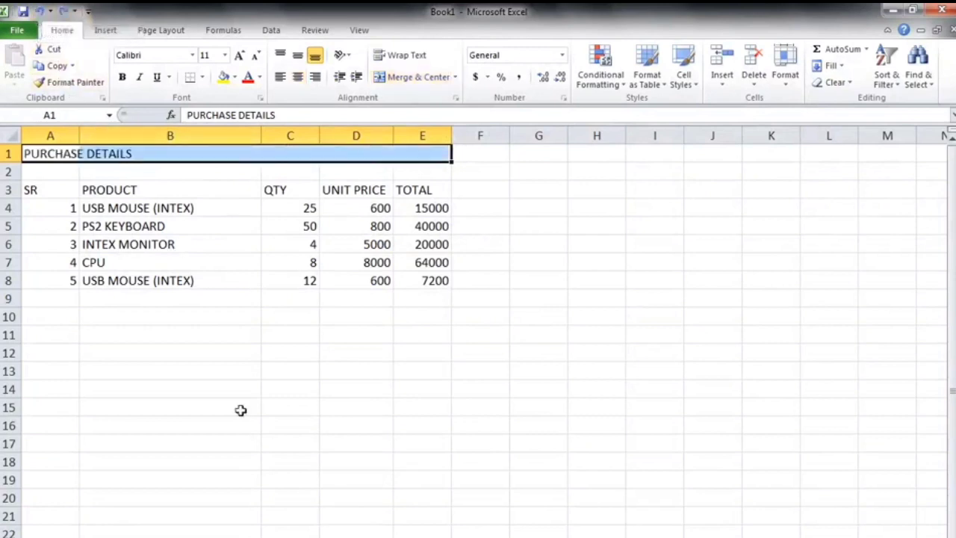
# Merge and center the PURCHASE DETAILS title across columns A to E.
pyautogui.click(216, 425)
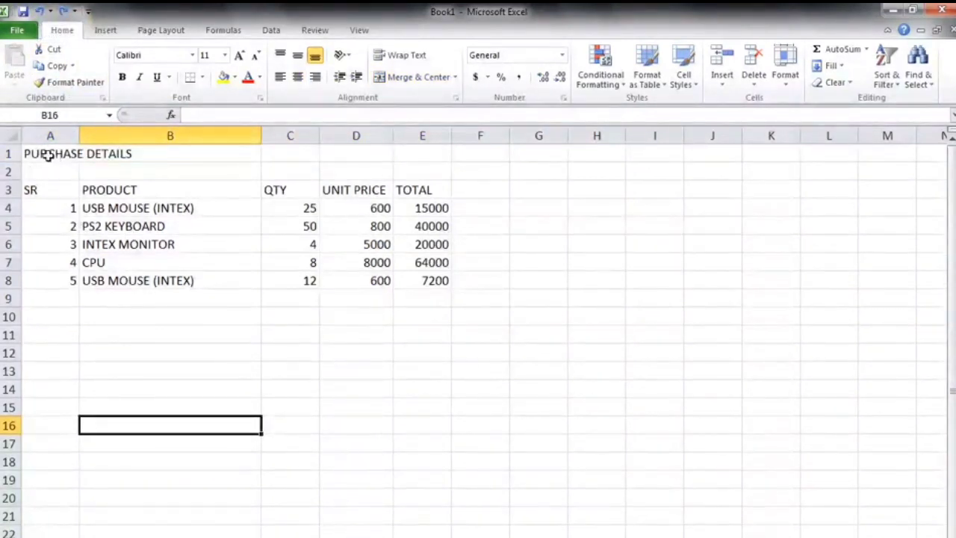
pyautogui.moveTo(47, 154); pyautogui.dragTo(397, 151)
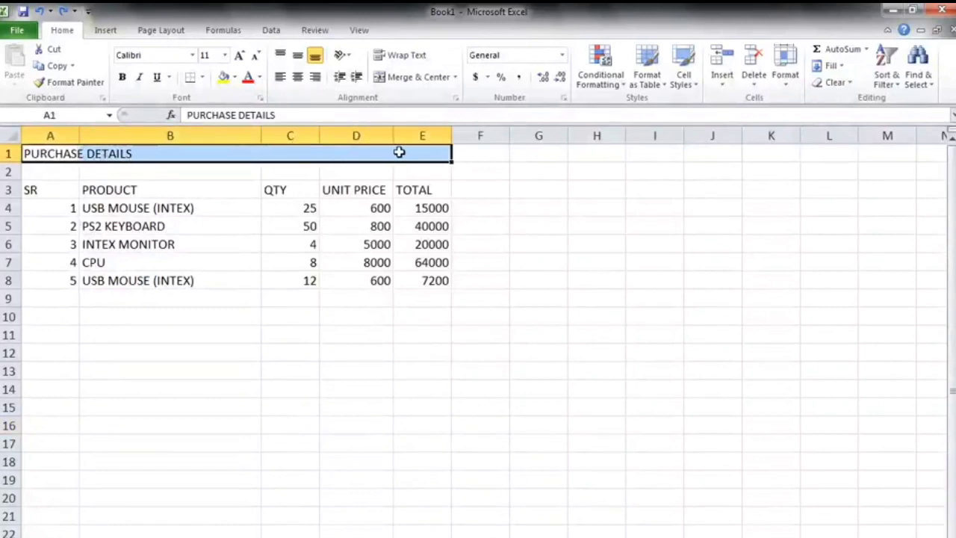
pyautogui.click(414, 84)
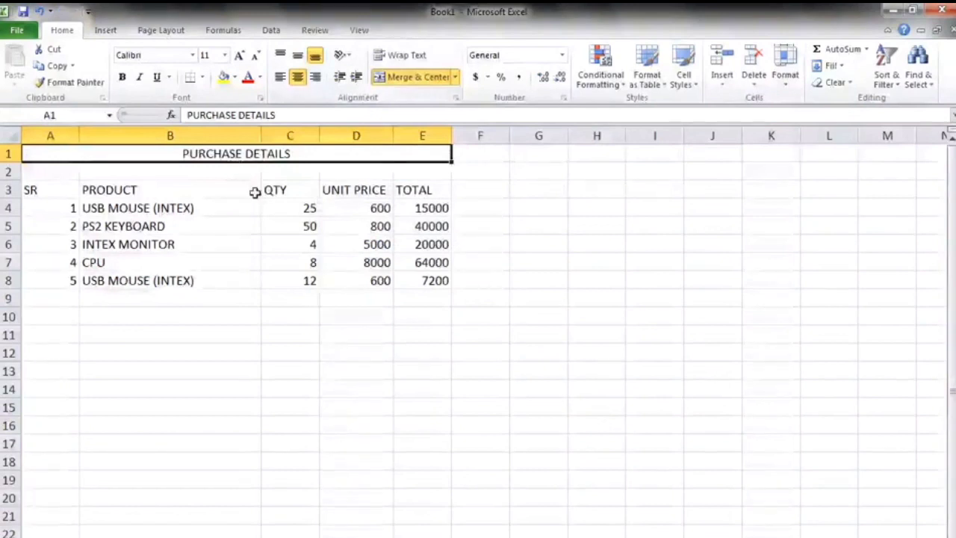
# Format the merged title as bold, font size 14, and red font colour.
pyautogui.click(122, 79)
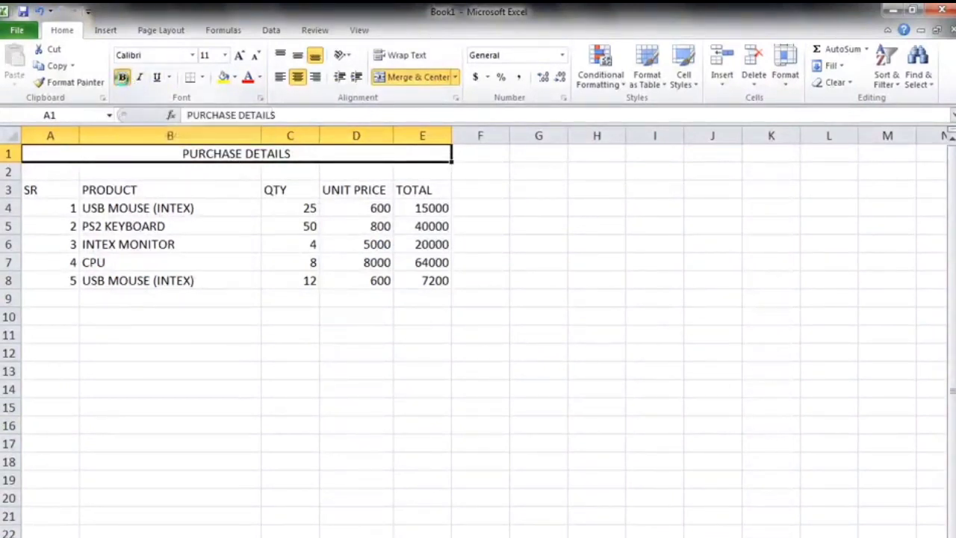
pyautogui.click(239, 57)
pyautogui.click(239, 56)
pyautogui.click(239, 57)
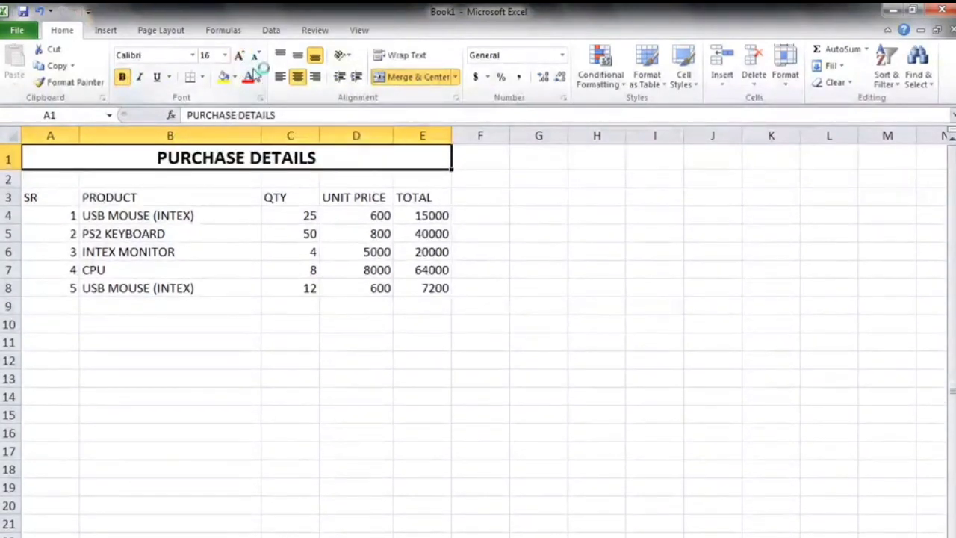
pyautogui.click(256, 57)
pyautogui.click(256, 57)
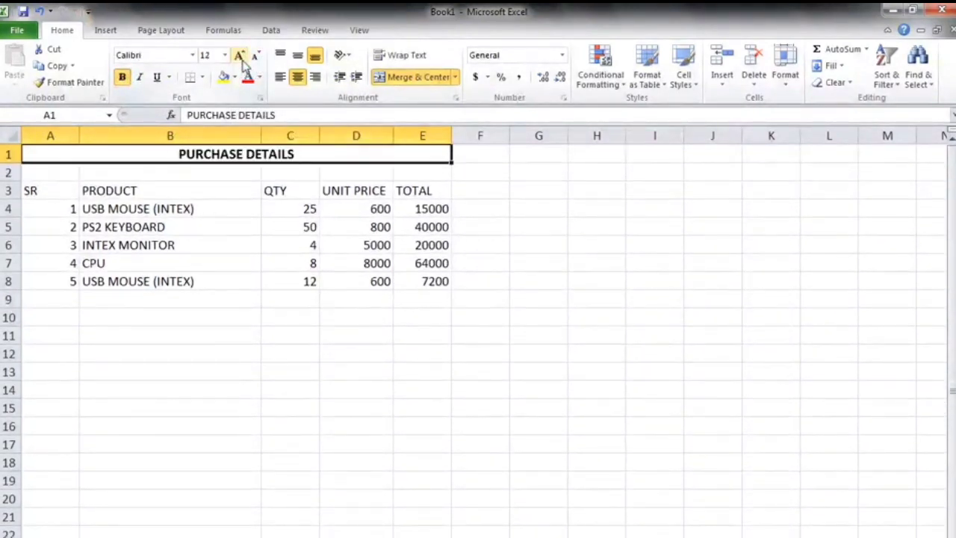
pyautogui.click(240, 58)
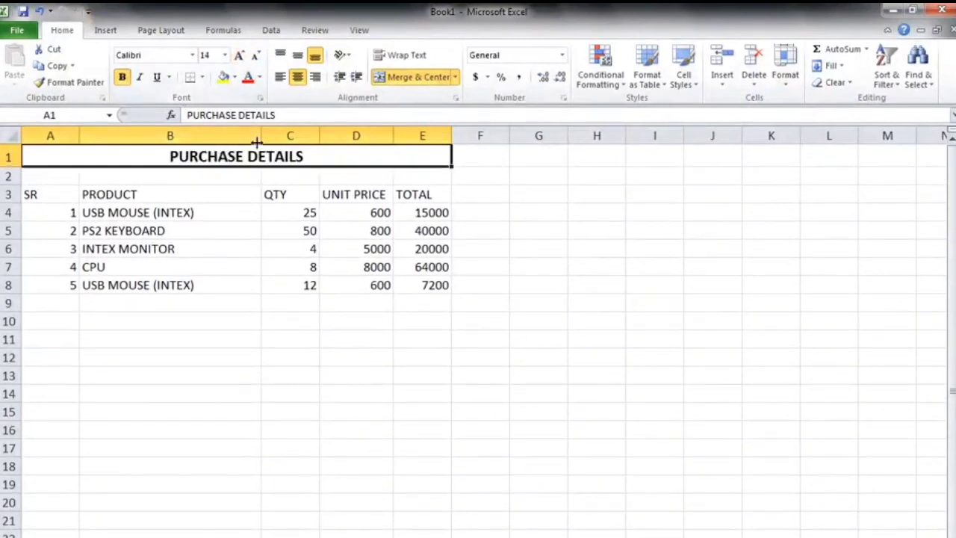
pyautogui.click(260, 77)
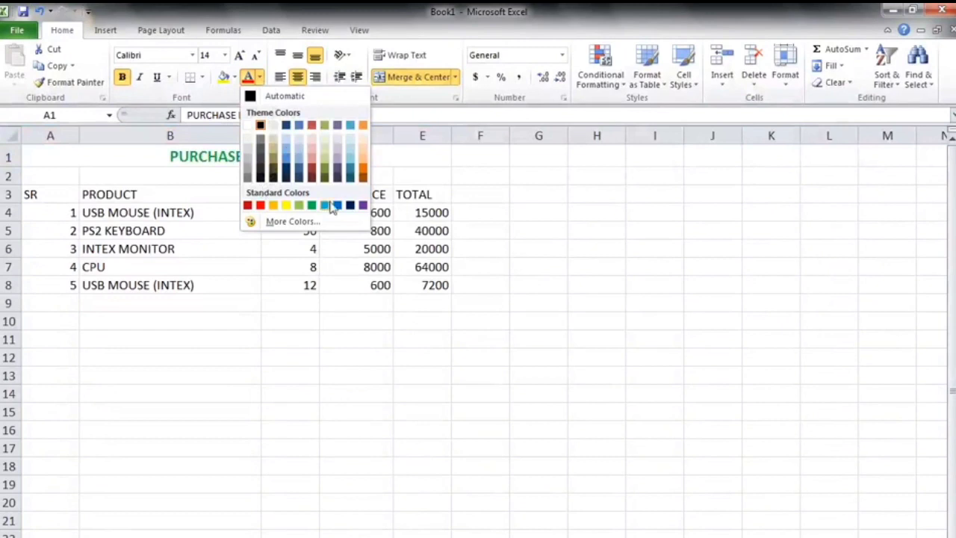
pyautogui.click(261, 206)
pyautogui.click(150, 357)
pyautogui.click(54, 194)
pyautogui.click(152, 196)
pyautogui.click(269, 198)
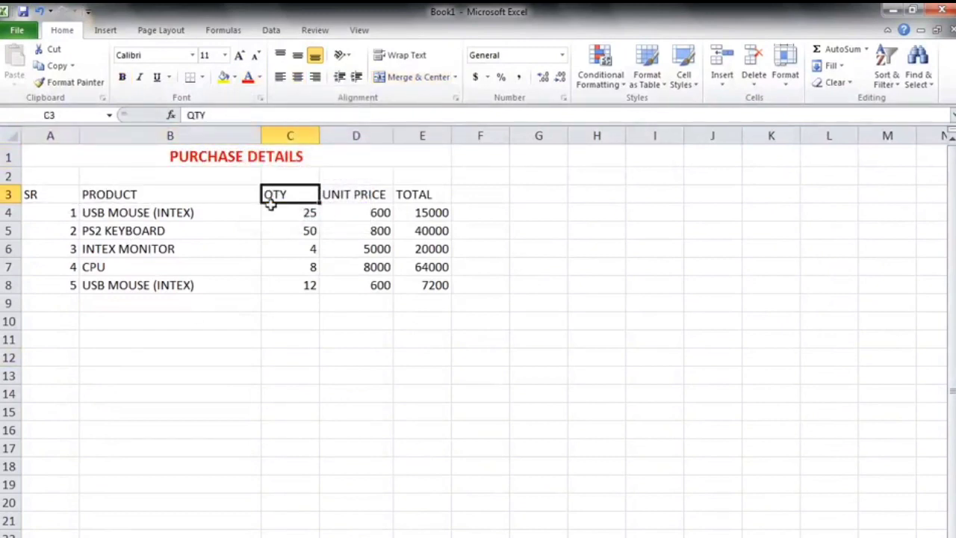
pyautogui.moveTo(138, 284); pyautogui.dragTo(139, 267)
# Apply all borders to the header row from SR to TOTAL.
pyautogui.moveTo(37, 194); pyautogui.dragTo(412, 193)
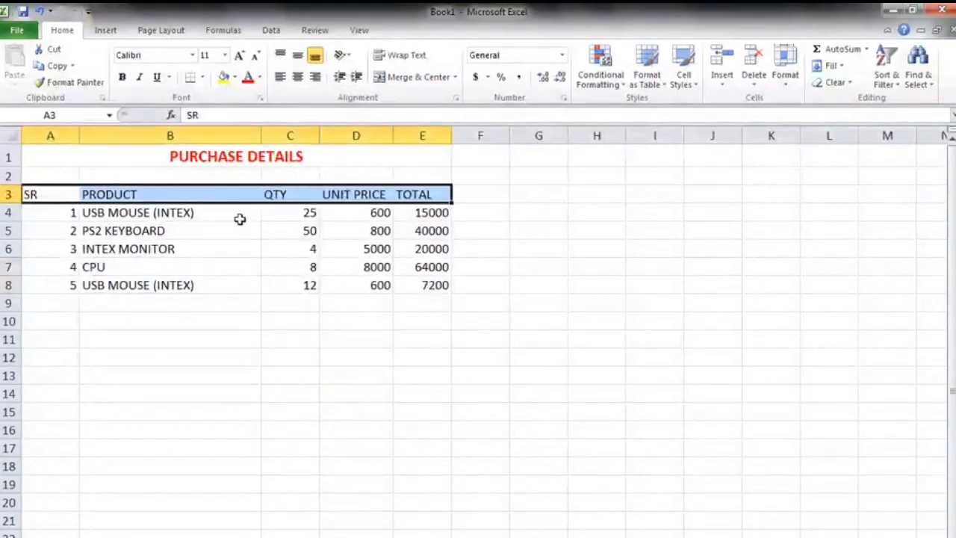
pyautogui.click(203, 77)
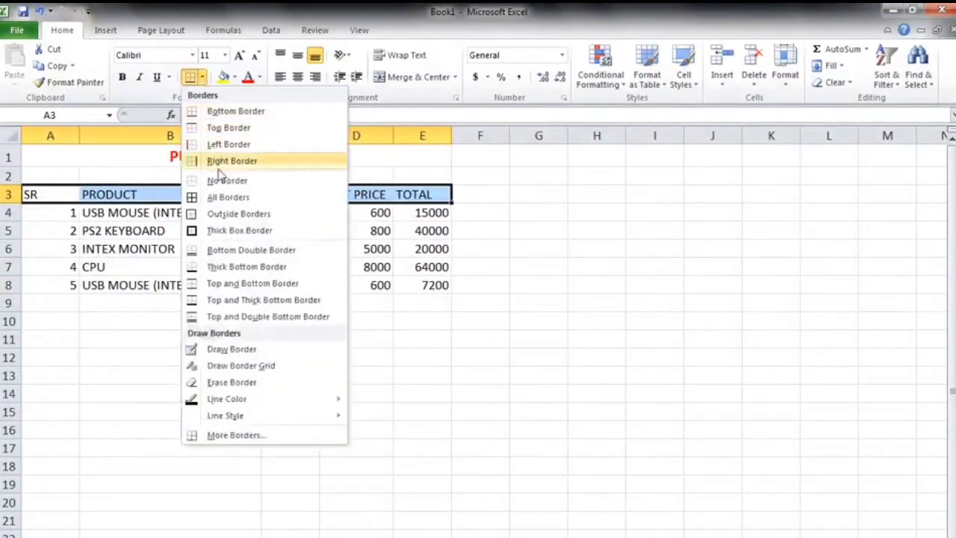
pyautogui.click(232, 198)
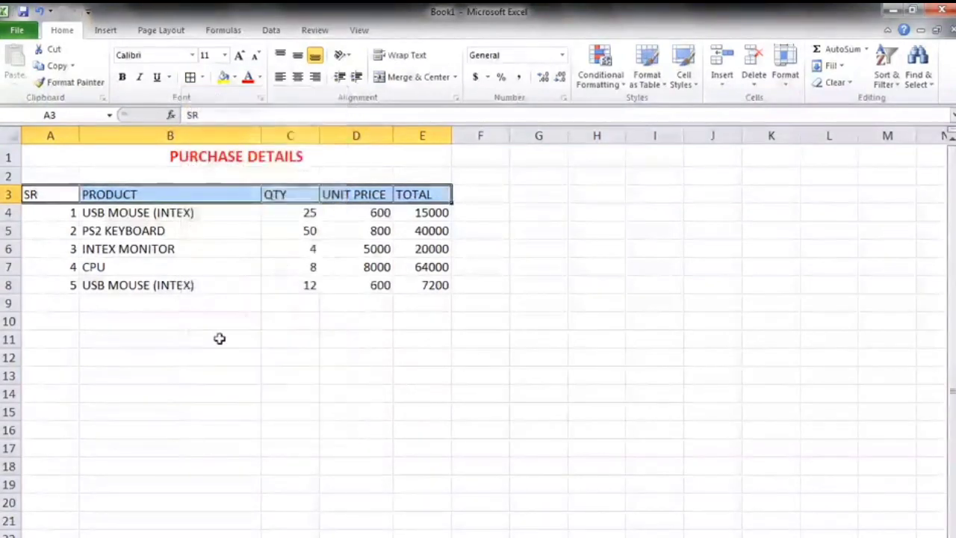
pyautogui.click(219, 336)
# Make the header row bold and give it a yellow fill.
pyautogui.moveTo(426, 200); pyautogui.dragTo(50, 192)
pyautogui.click(122, 79)
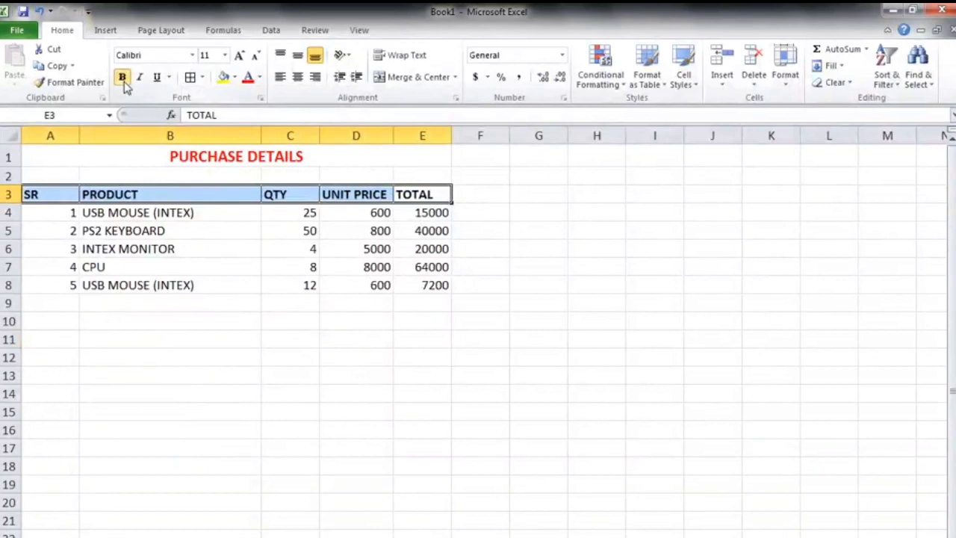
pyautogui.click(235, 78)
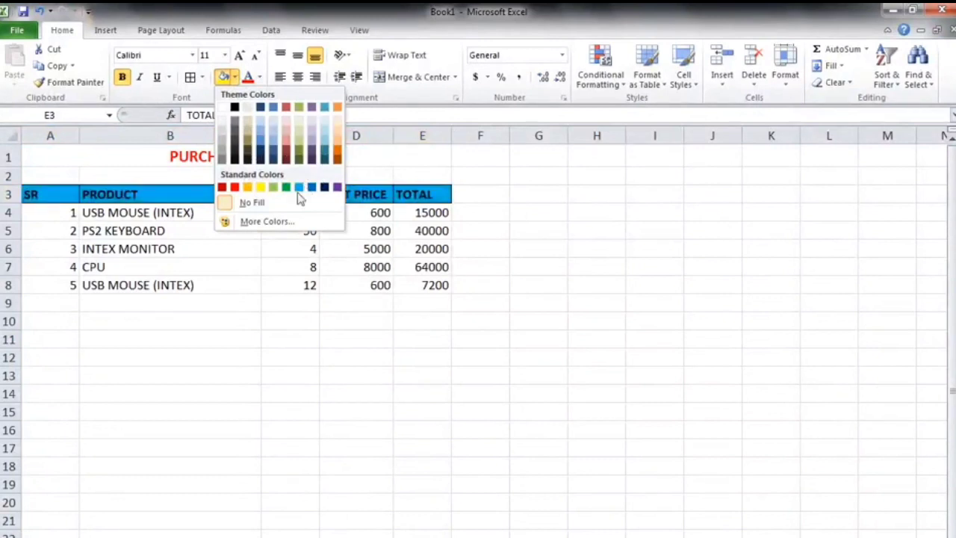
pyautogui.click(262, 187)
pyautogui.click(258, 371)
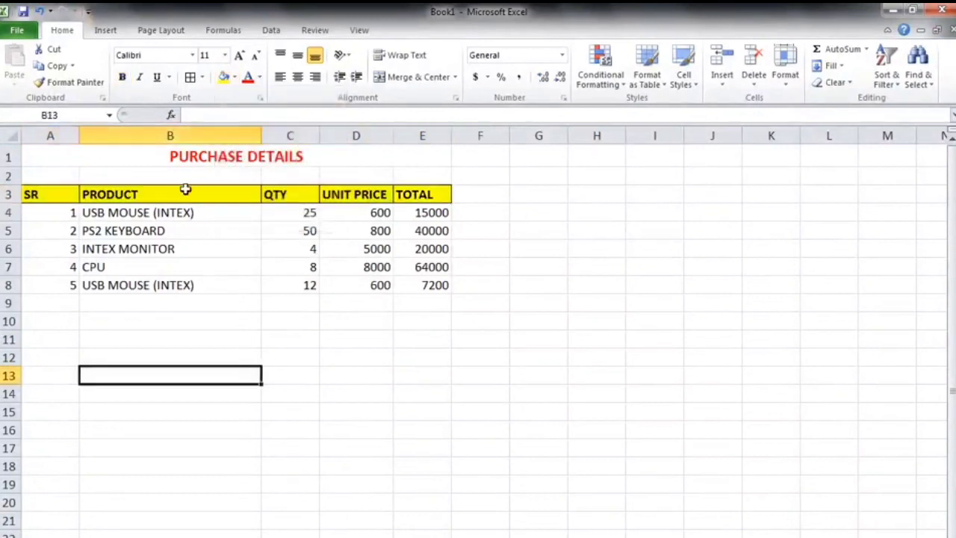
pyautogui.click(198, 288)
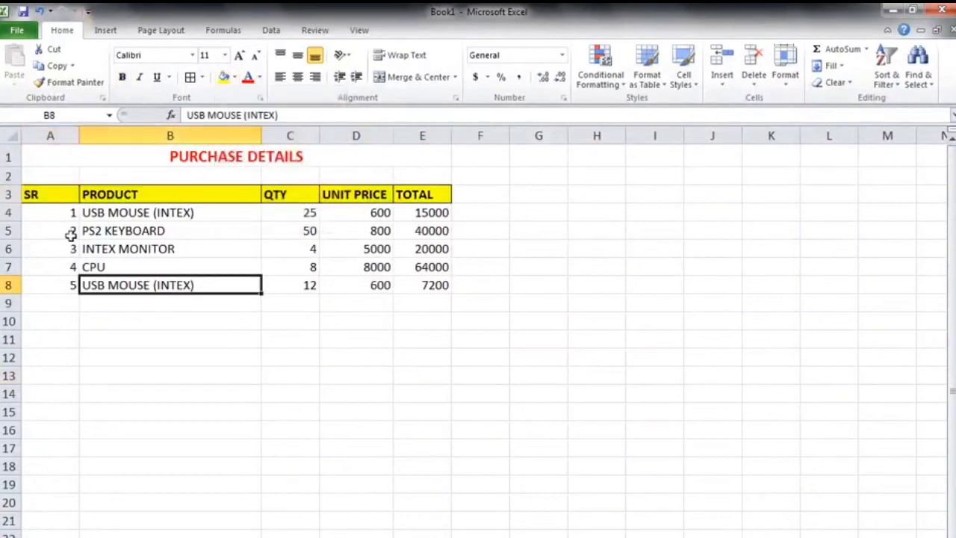
pyautogui.click(333, 405)
pyautogui.click(71, 296)
pyautogui.click(273, 307)
pyautogui.click(378, 305)
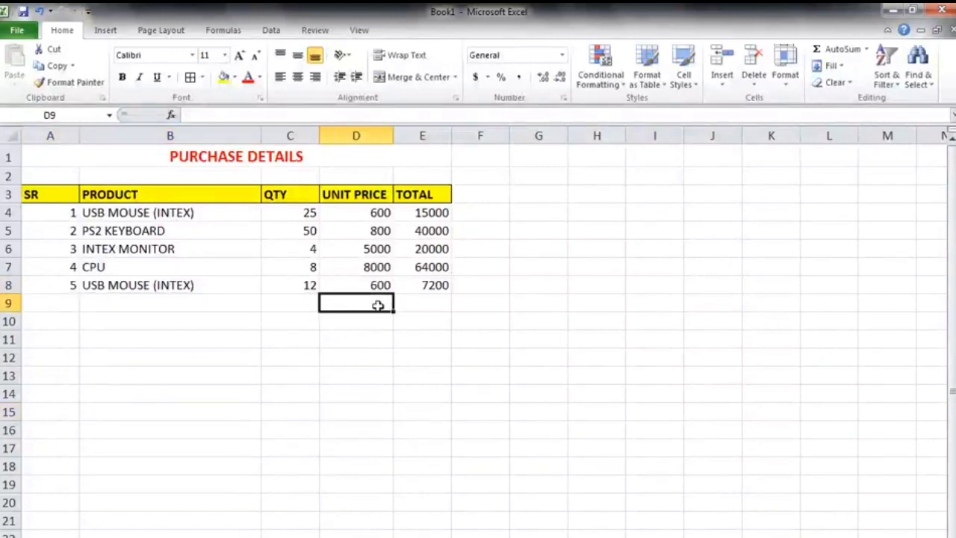
pyautogui.click(378, 396)
pyautogui.click(173, 447)
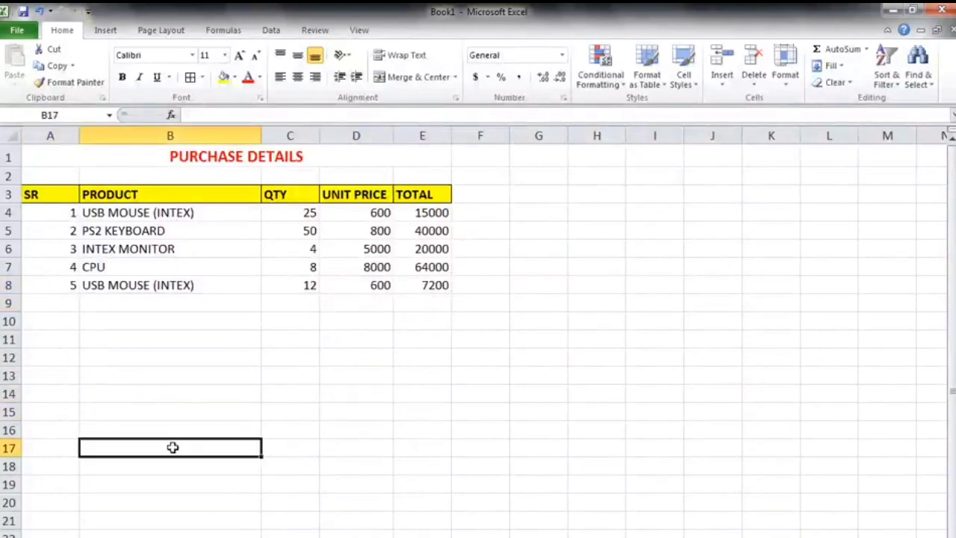
# Save the workbook to the Desktop as an Excel Workbook named EXCEL WORK.
pyautogui.click(314, 460)
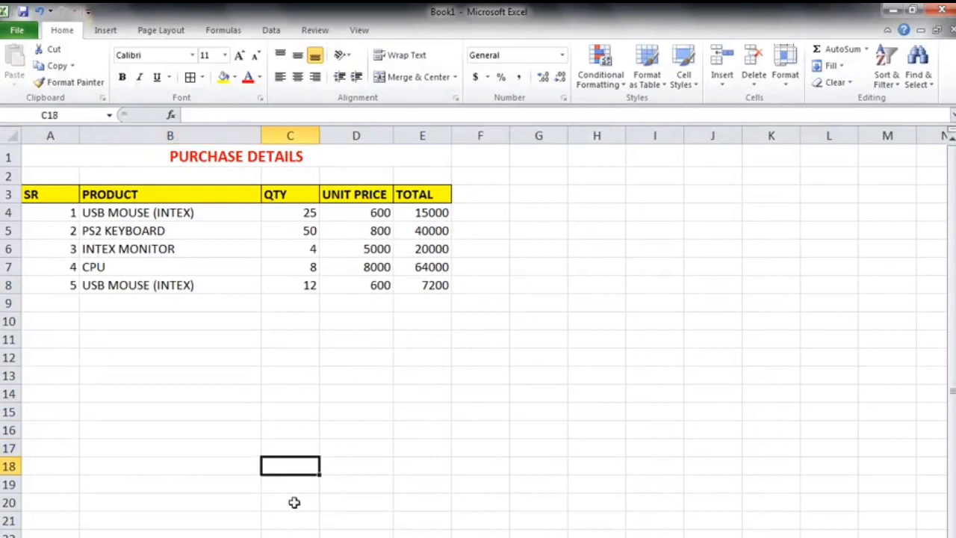
pyautogui.click(238, 429)
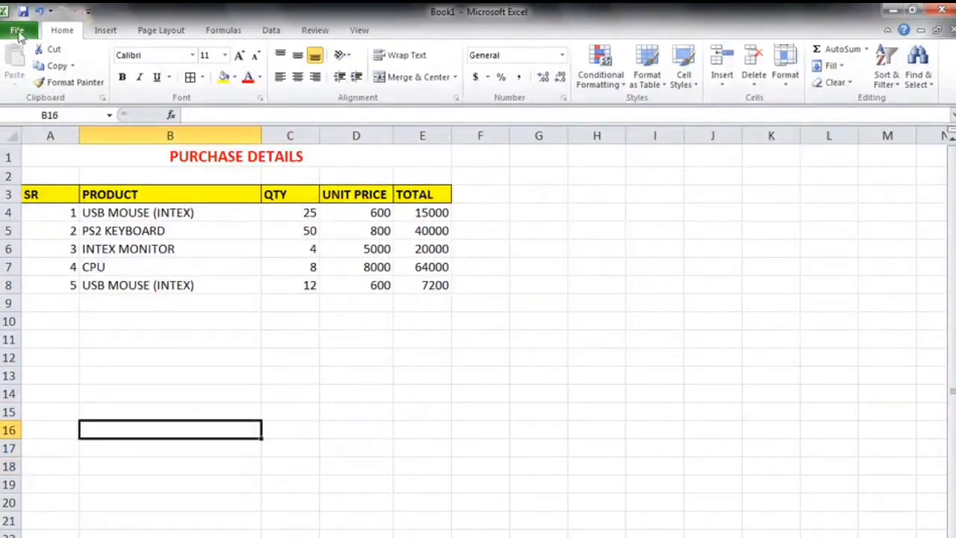
pyautogui.click(18, 33)
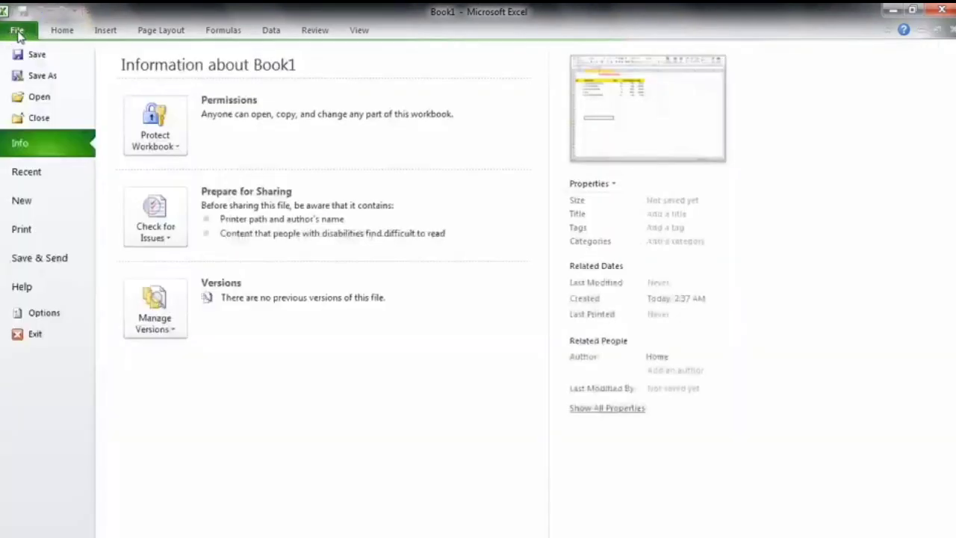
pyautogui.click(54, 58)
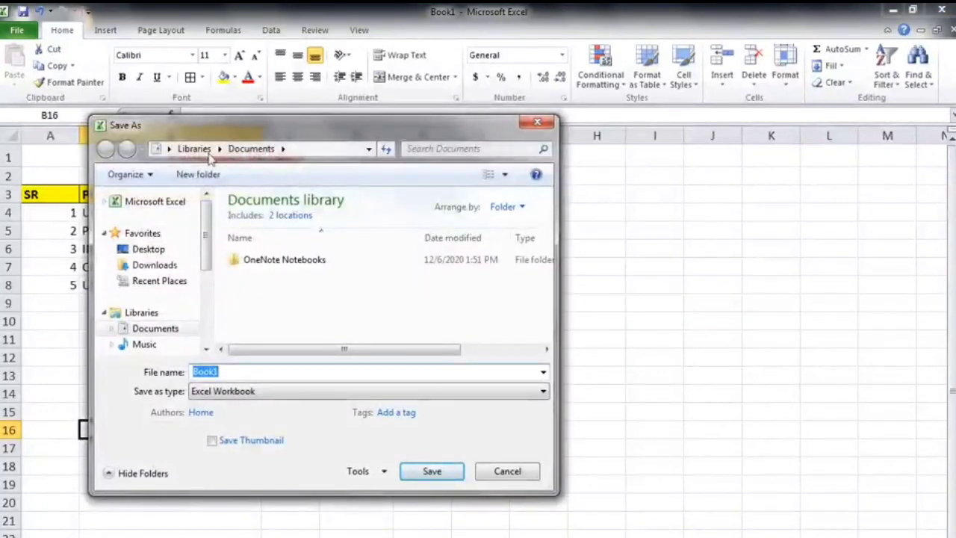
pyautogui.moveTo(269, 130); pyautogui.dragTo(271, 78)
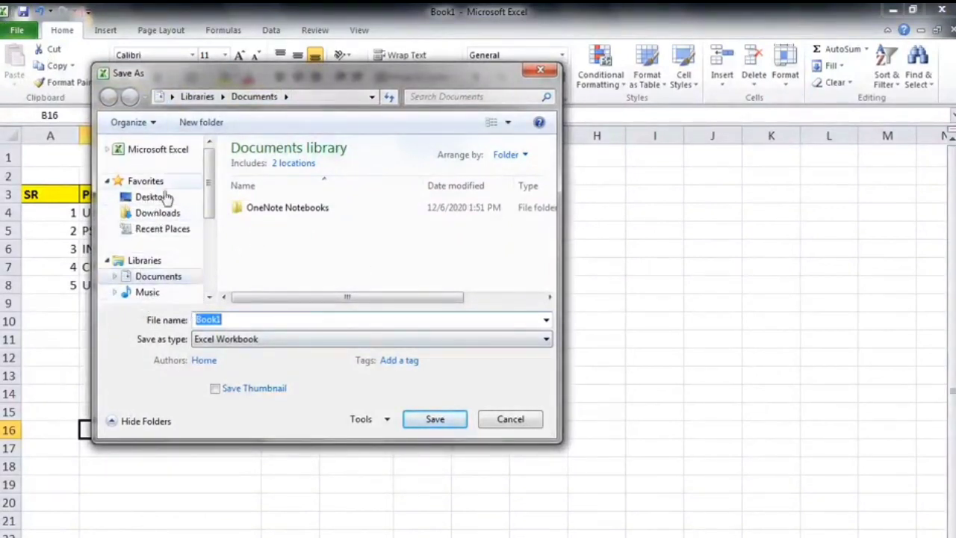
pyautogui.scroll(-1, 209, 192)
pyautogui.moveTo(210, 193); pyautogui.dragTo(211, 172)
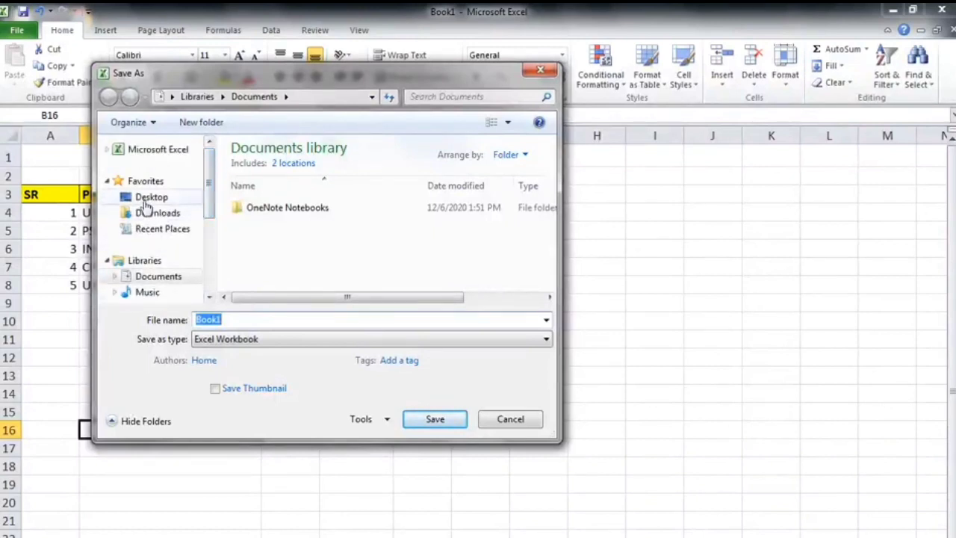
pyautogui.click(174, 203)
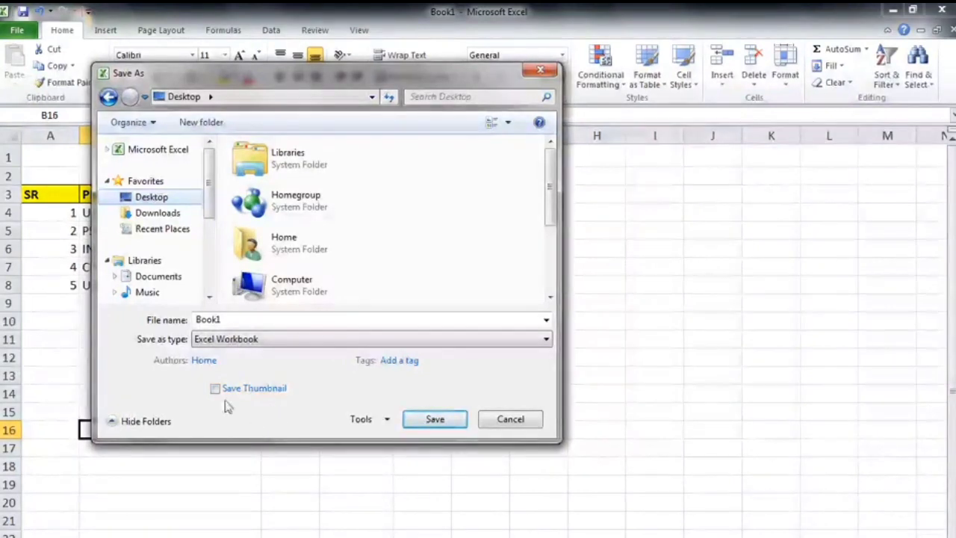
pyautogui.doubleClick(228, 319)
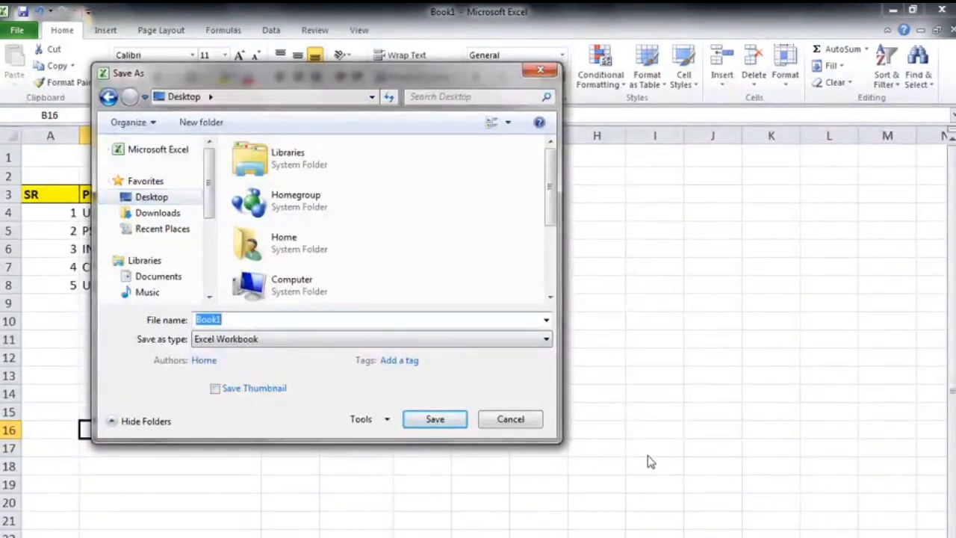
pyautogui.press('BackSpace')
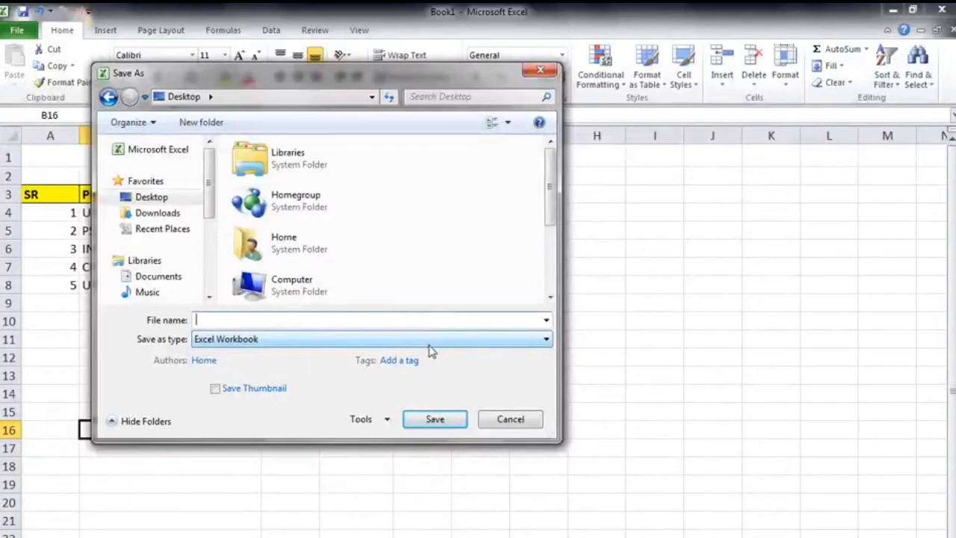
pyautogui.write('E')
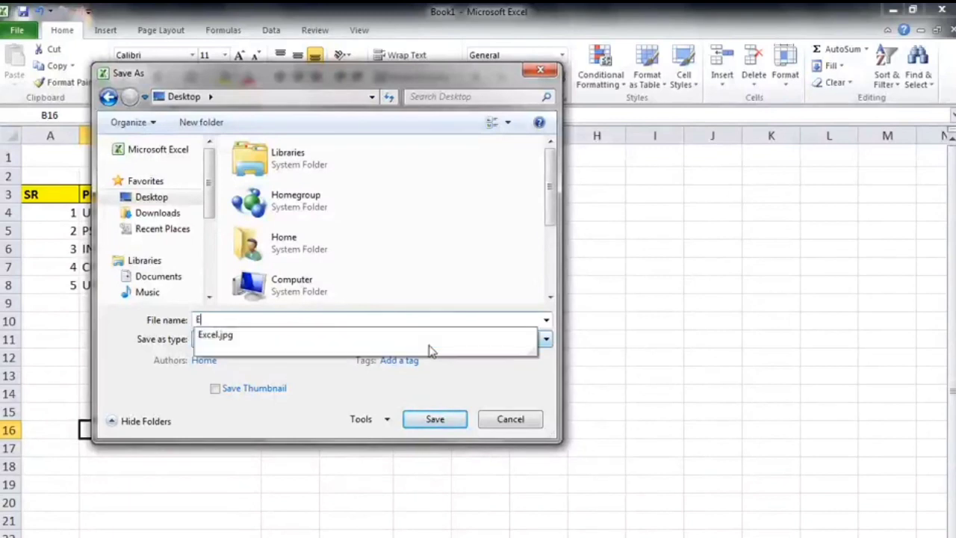
pyautogui.write('XCEL WORK')
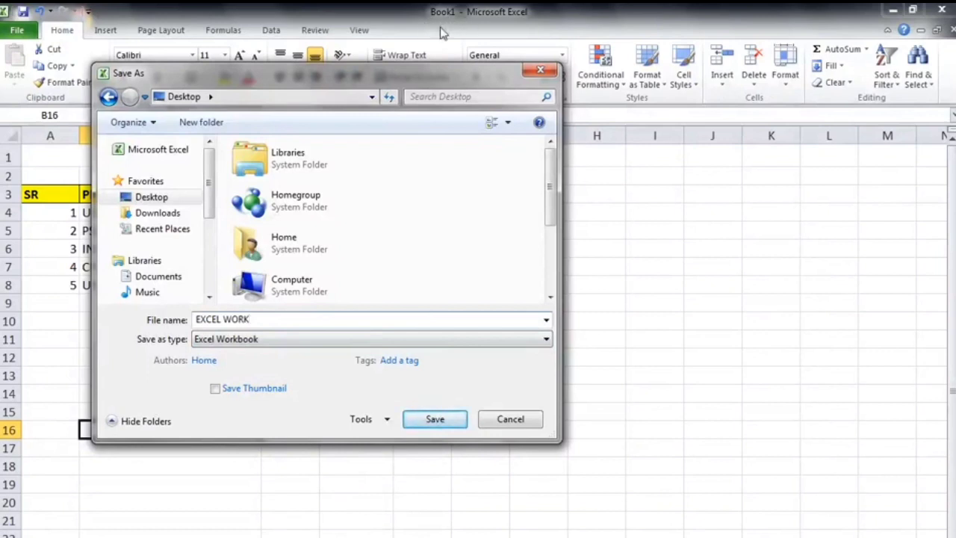
pyautogui.click(458, 419)
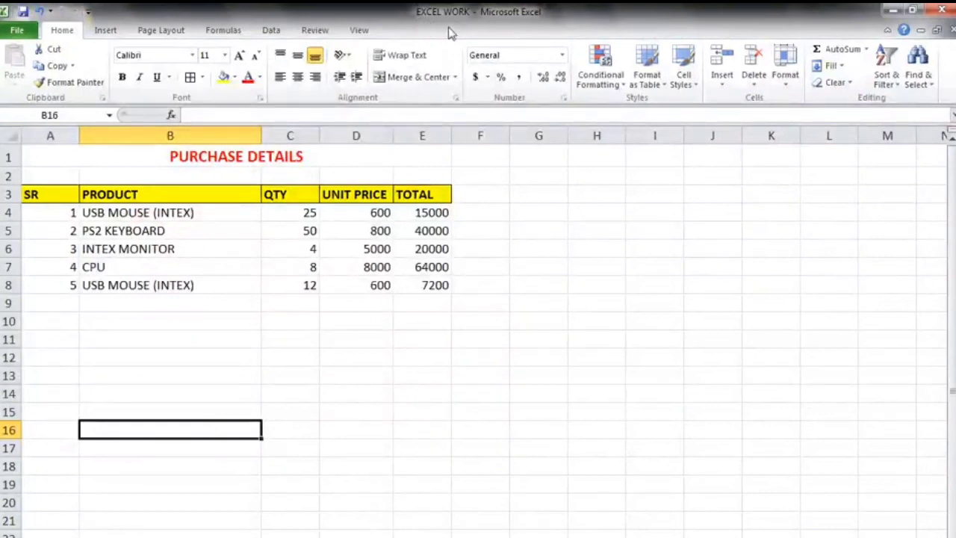
pyautogui.click(290, 465)
pyautogui.click(266, 352)
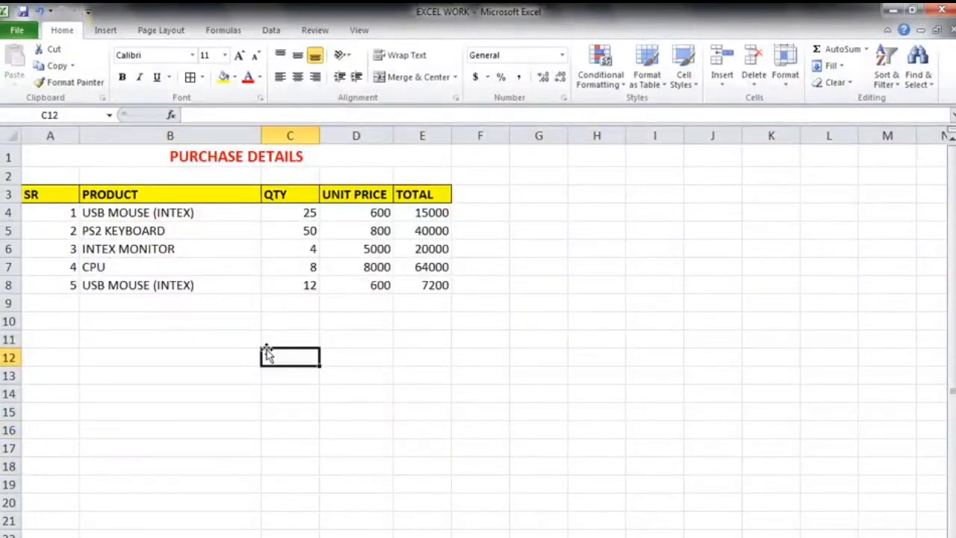
pyautogui.click(456, 373)
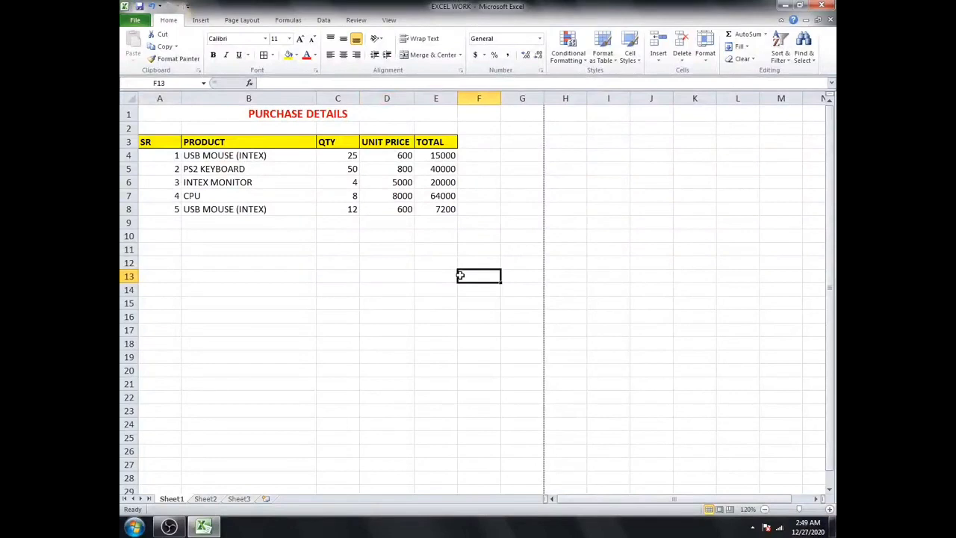